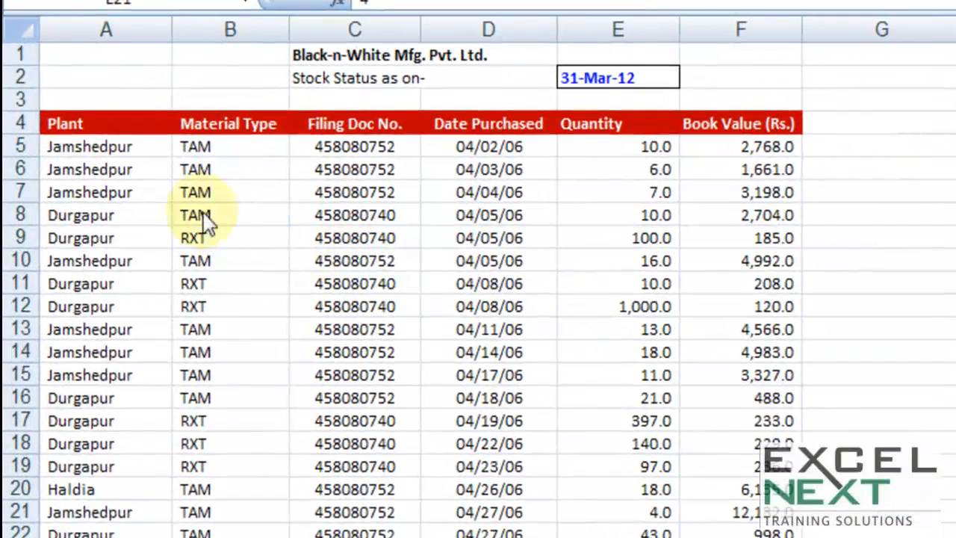
- Review the stock status date in E2 and the plant entries in the Plant column of the inventory list
{"action": "left_click", "coordinate": [178, 216]}
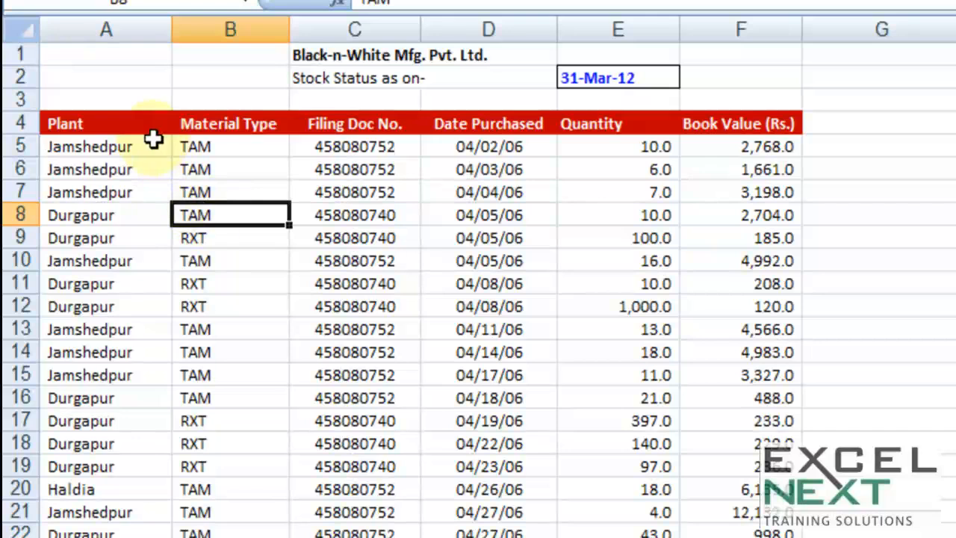
{"action": "left_click", "coordinate": [618, 78]}
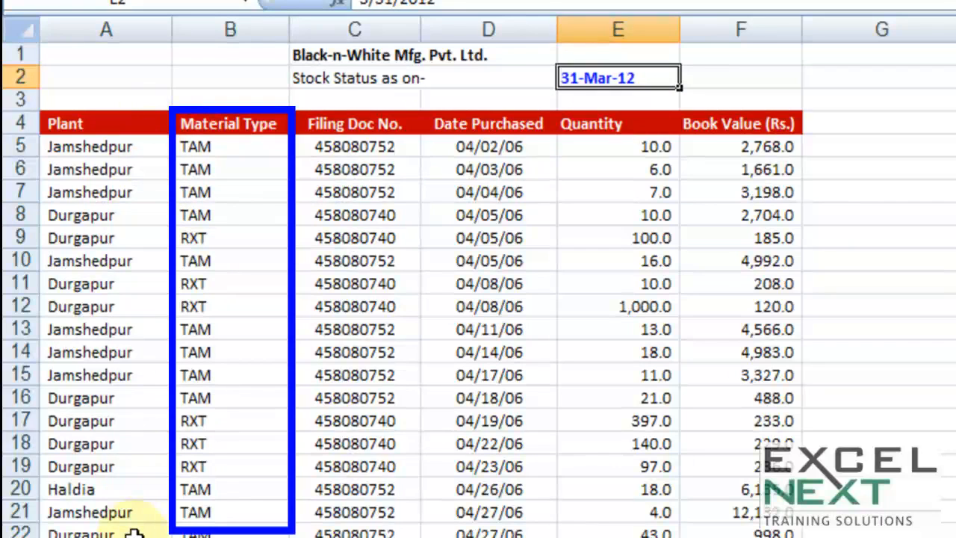
{"action": "left_click", "coordinate": [142, 146]}
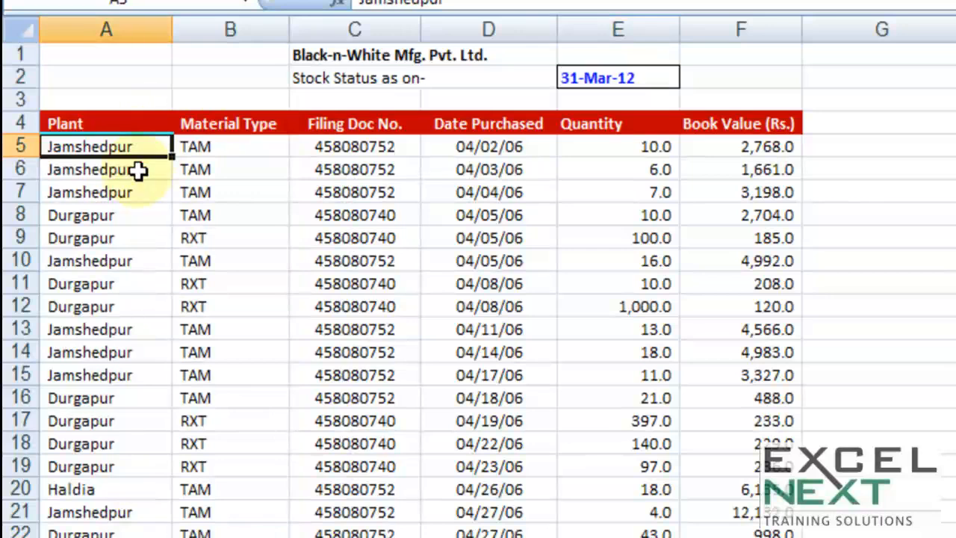
{"action": "left_click", "coordinate": [136, 169]}
{"action": "left_click", "coordinate": [135, 192]}
{"action": "left_click", "coordinate": [129, 218]}
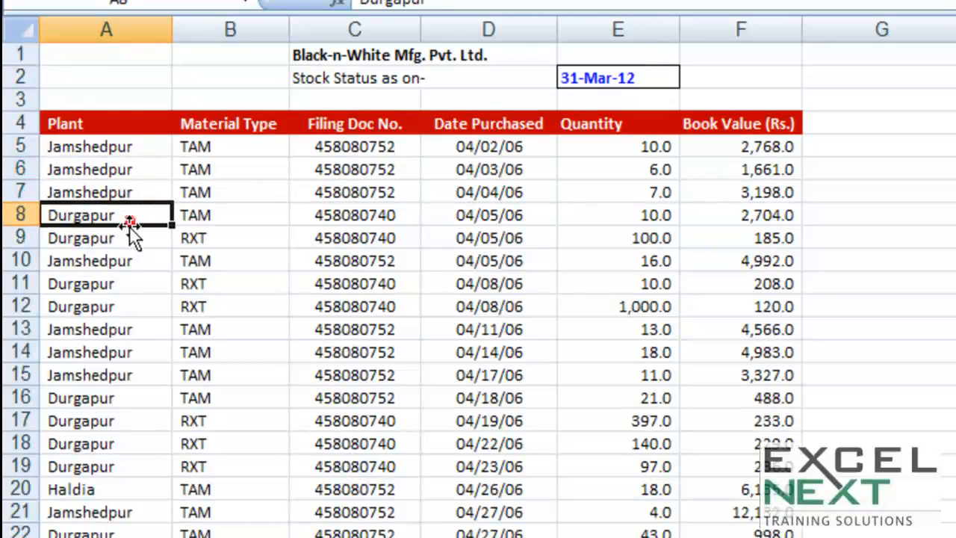
{"action": "left_click", "coordinate": [122, 146]}
{"action": "left_click", "coordinate": [126, 215]}
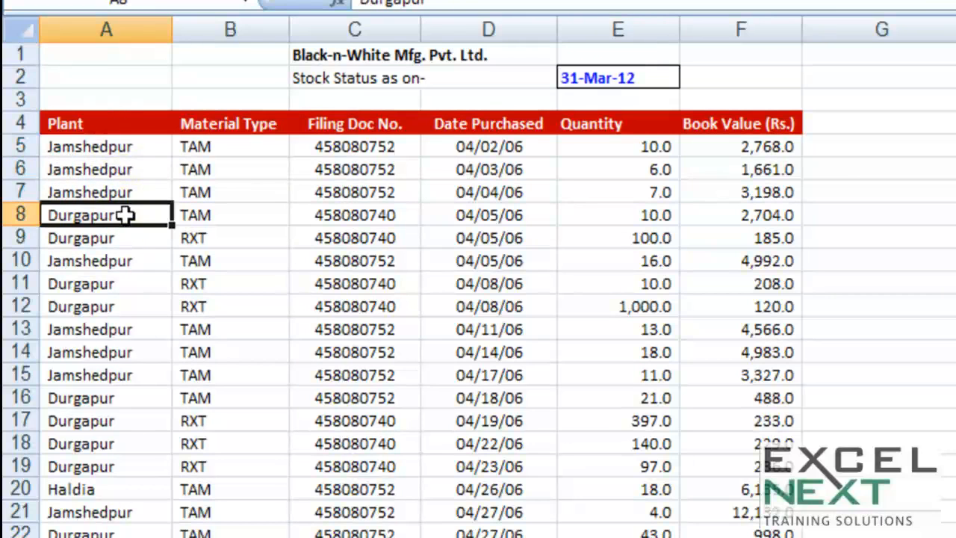
{"action": "left_click", "coordinate": [101, 508]}
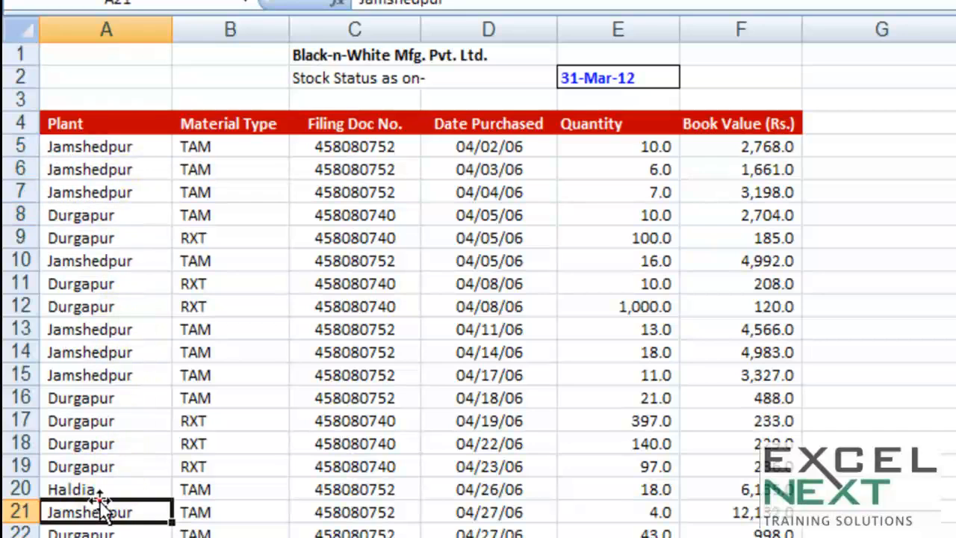
{"action": "left_click", "coordinate": [100, 490]}
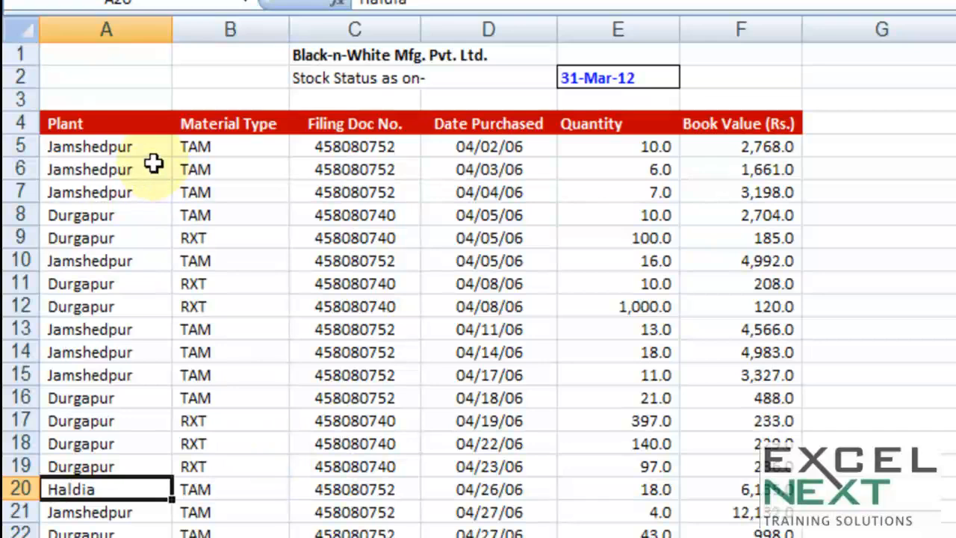
- Review the Material Type, Date Purchased, Quantity and Book Value columns, checking the purchase dates down to the last record
{"action": "left_click", "coordinate": [213, 147]}
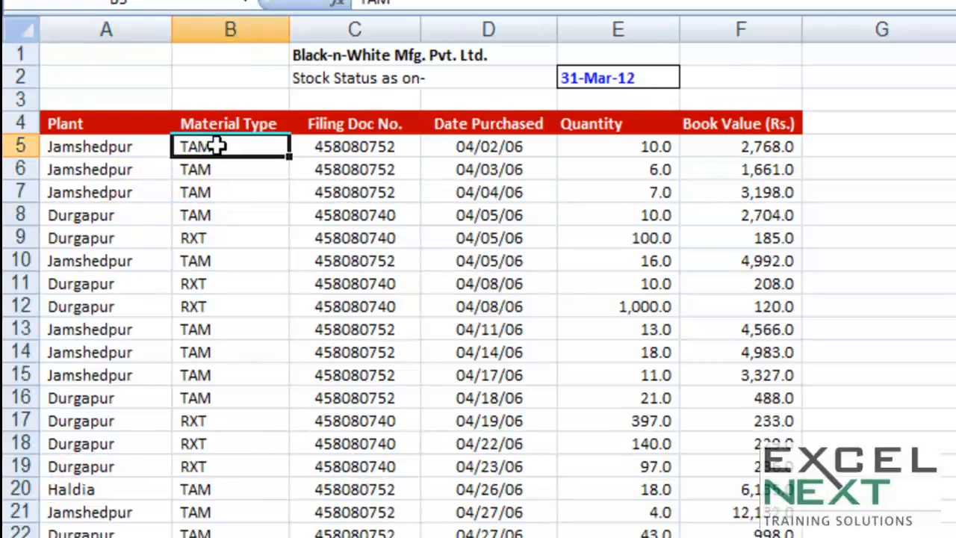
{"action": "left_click", "coordinate": [216, 192]}
{"action": "left_click", "coordinate": [219, 239]}
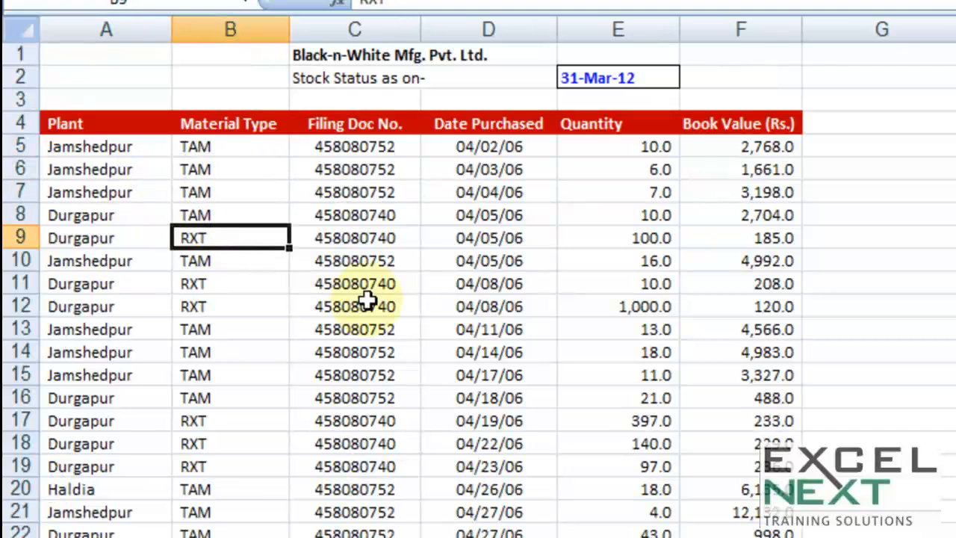
{"action": "left_click", "coordinate": [527, 148]}
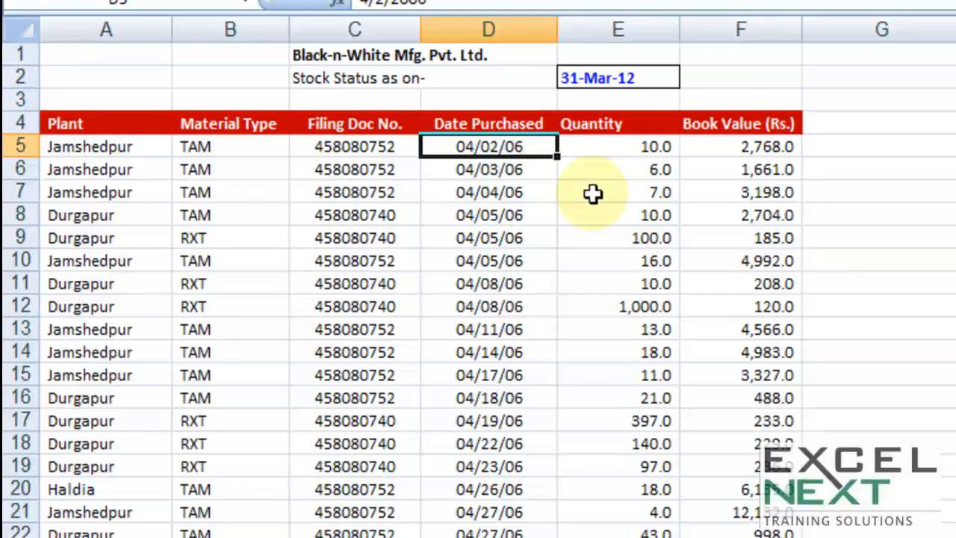
{"action": "key", "text": "Right"}
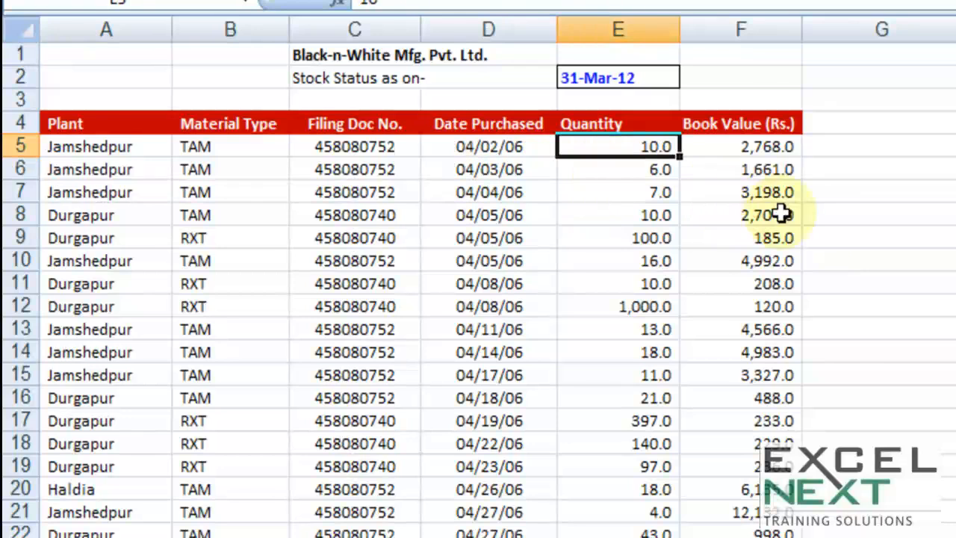
{"action": "key", "text": "Right"}
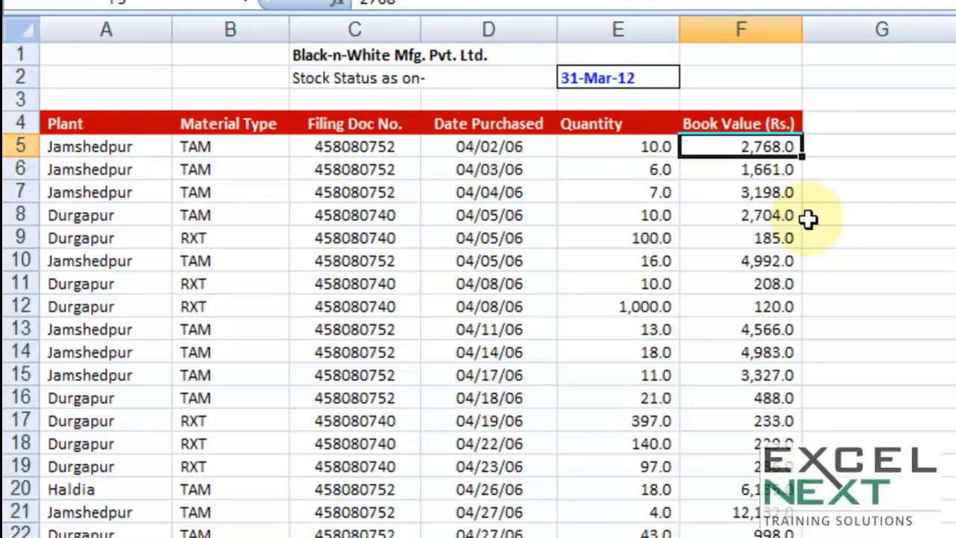
{"action": "left_click", "coordinate": [524, 149]}
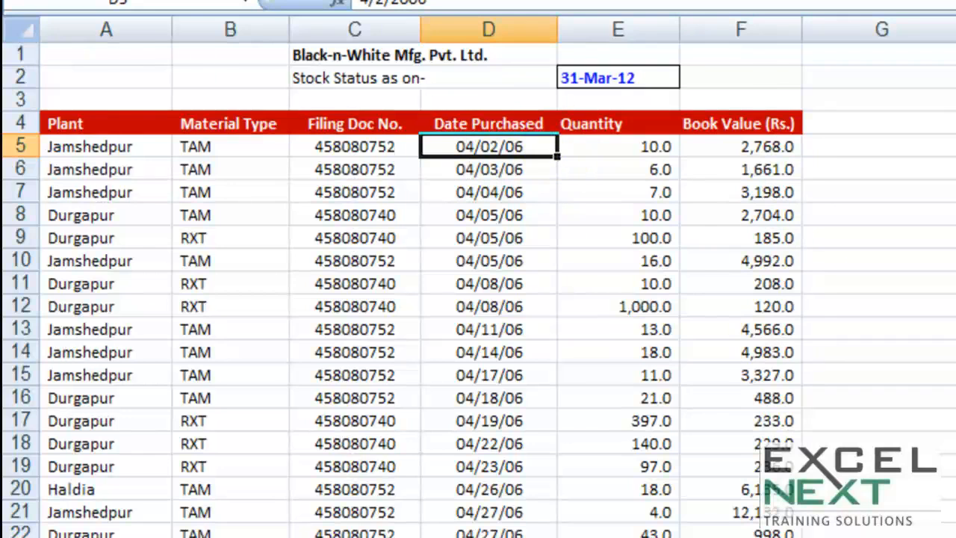
{"action": "scroll", "coordinate": [371, 433], "scroll_direction": "down", "scroll_amount": 20}
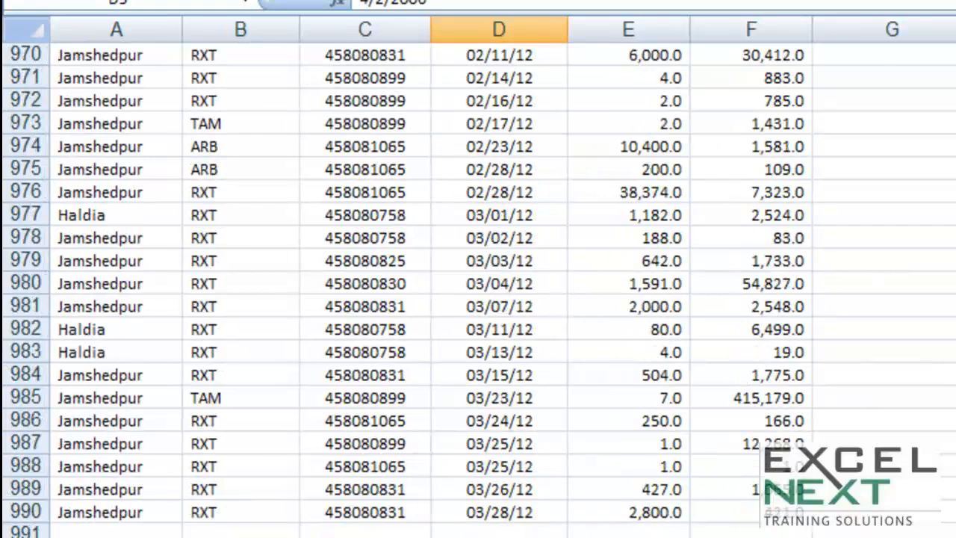
{"action": "scroll", "coordinate": [489, 318], "scroll_direction": "up", "scroll_amount": 20}
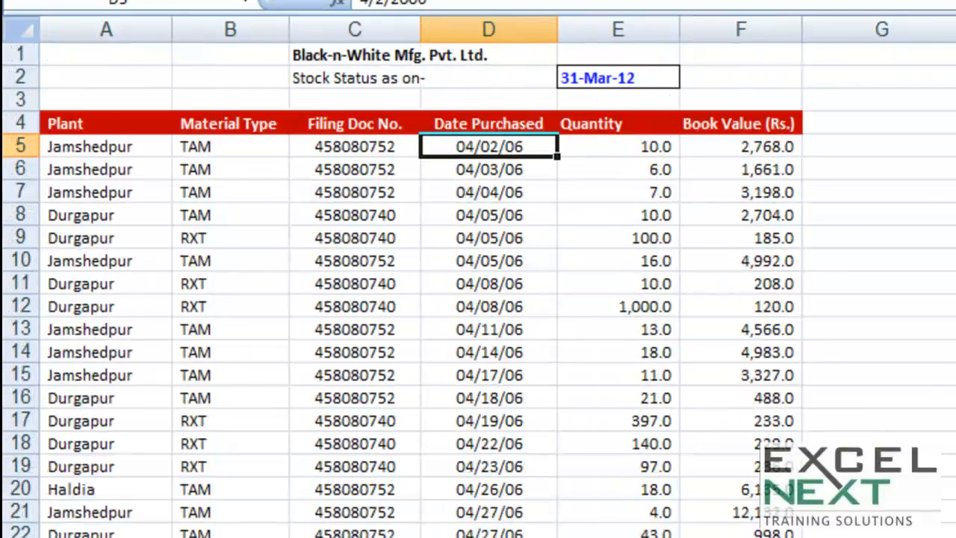
{"action": "left_click", "coordinate": [482, 236]}
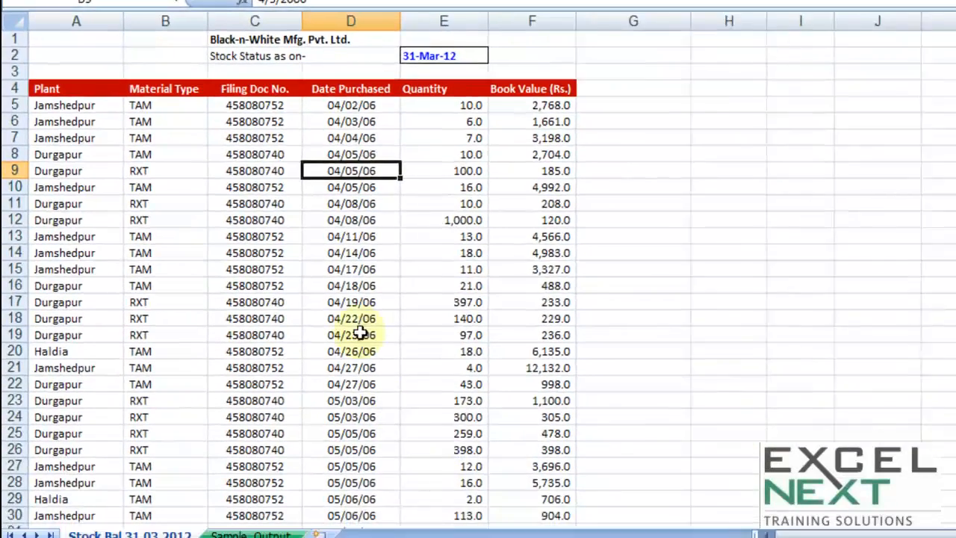
{"action": "left_click", "coordinate": [469, 397]}
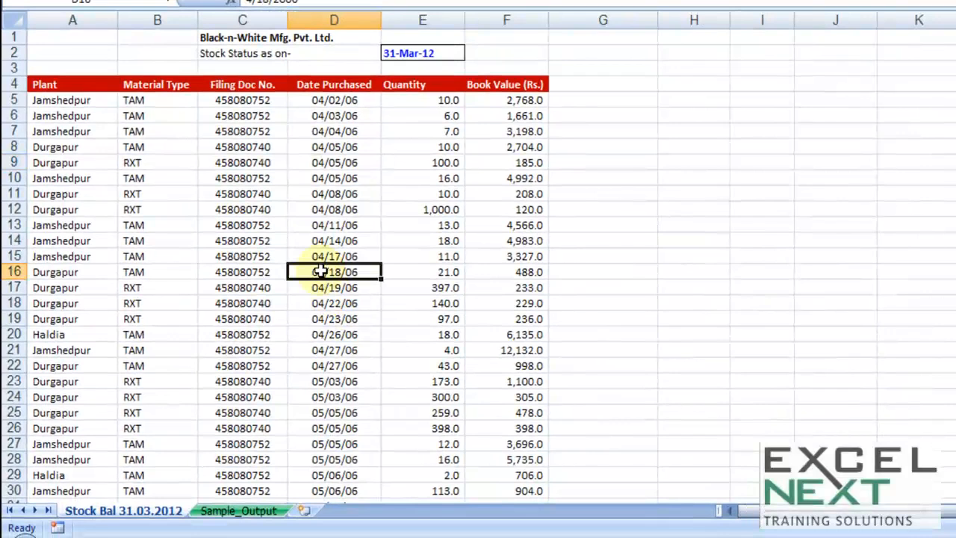
- Examine the three sample pivot reports on the Sample_Output sheet
{"action": "left_click", "coordinate": [239, 510]}
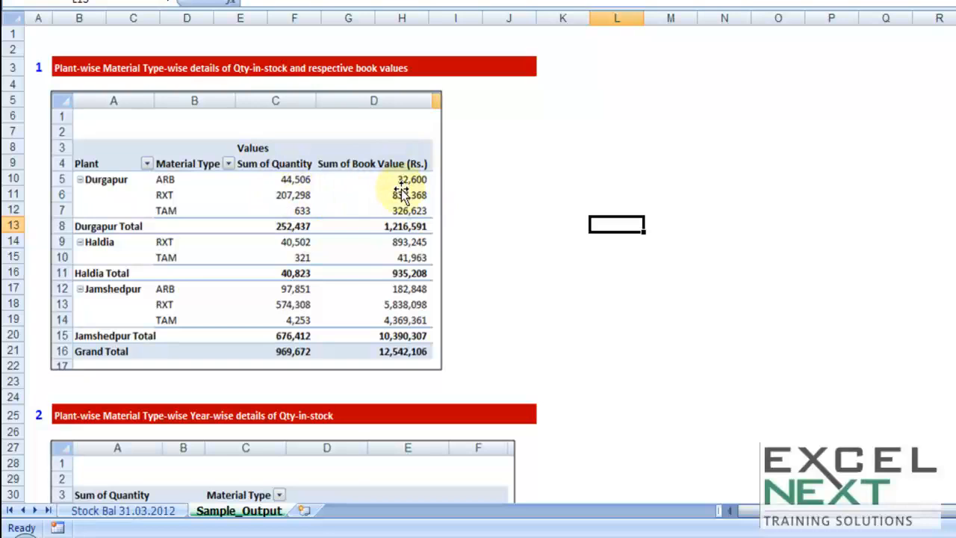
{"action": "scroll", "coordinate": [401, 191], "scroll_direction": "down", "scroll_amount": 8}
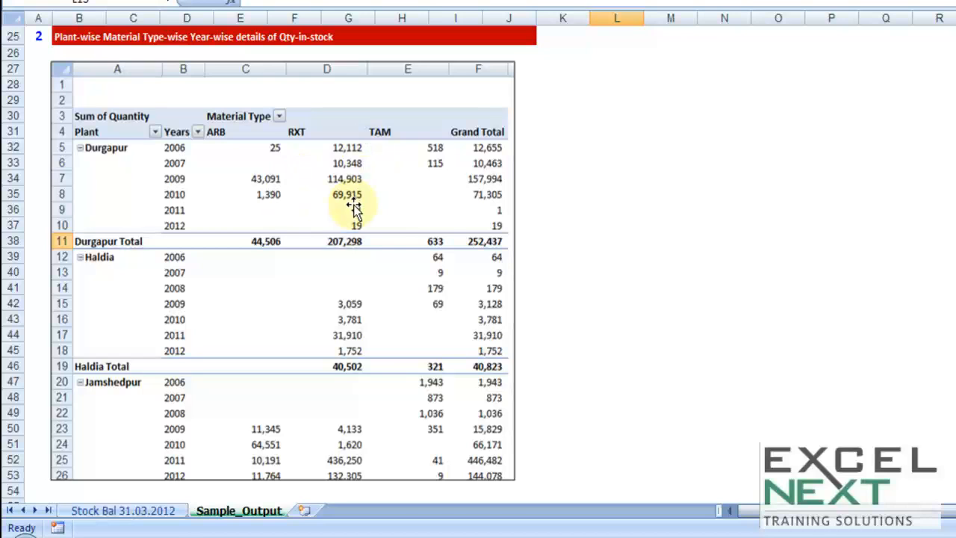
{"action": "scroll", "coordinate": [354, 208], "scroll_direction": "down", "scroll_amount": 9}
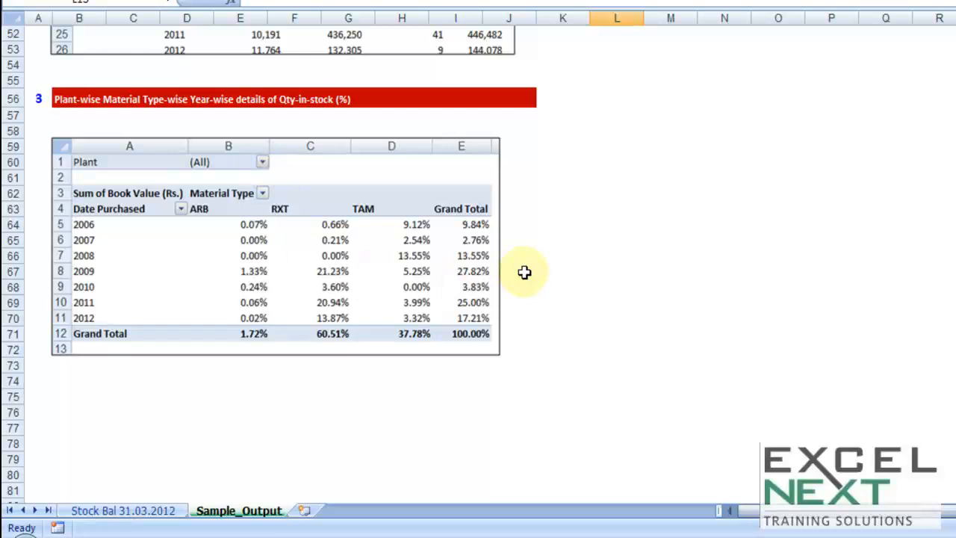
{"action": "scroll", "coordinate": [525, 272], "scroll_direction": "up", "scroll_amount": 17}
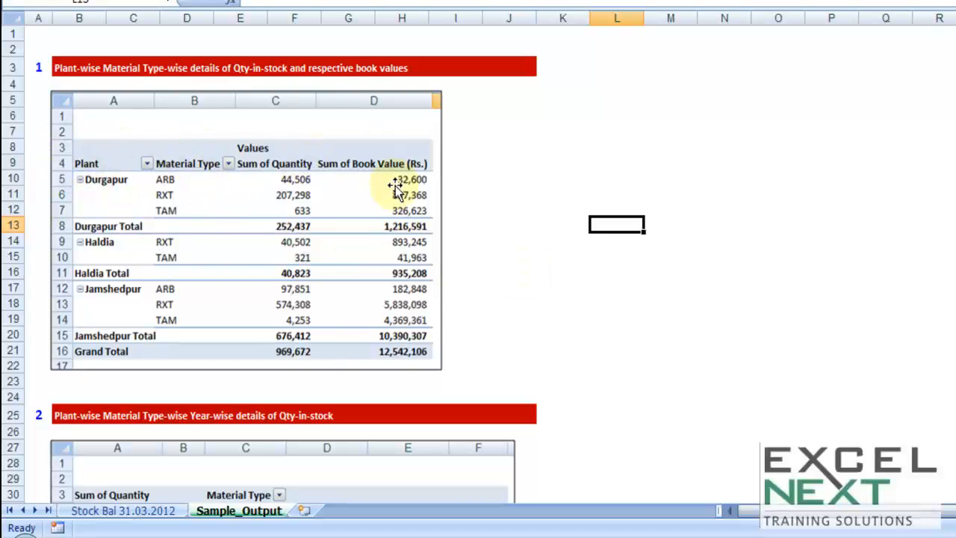
- Select the whole inventory table with its headers, A4:F990, on the Stock Bal 31.03.2012 sheet
{"action": "left_click", "coordinate": [126, 514]}
{"action": "left_click", "coordinate": [161, 209]}
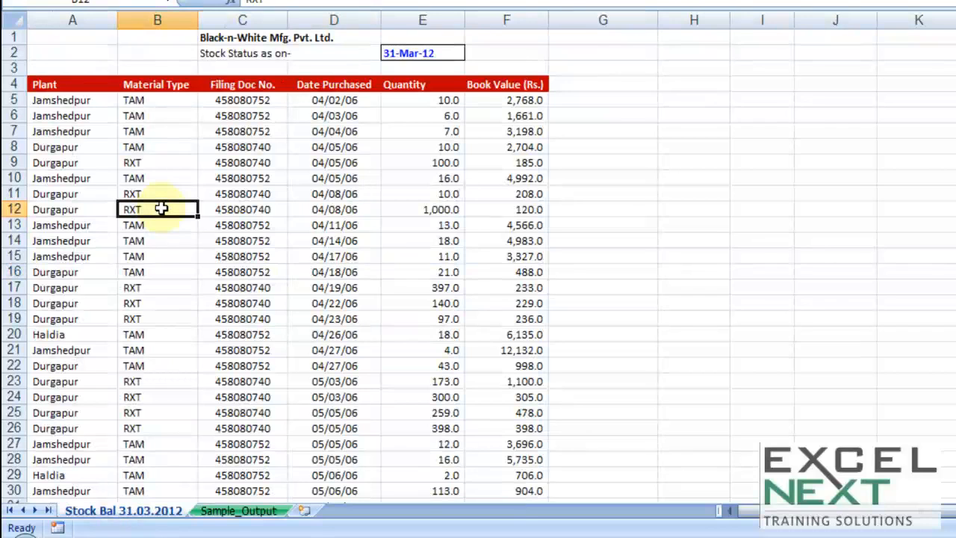
{"action": "left_click", "coordinate": [174, 143]}
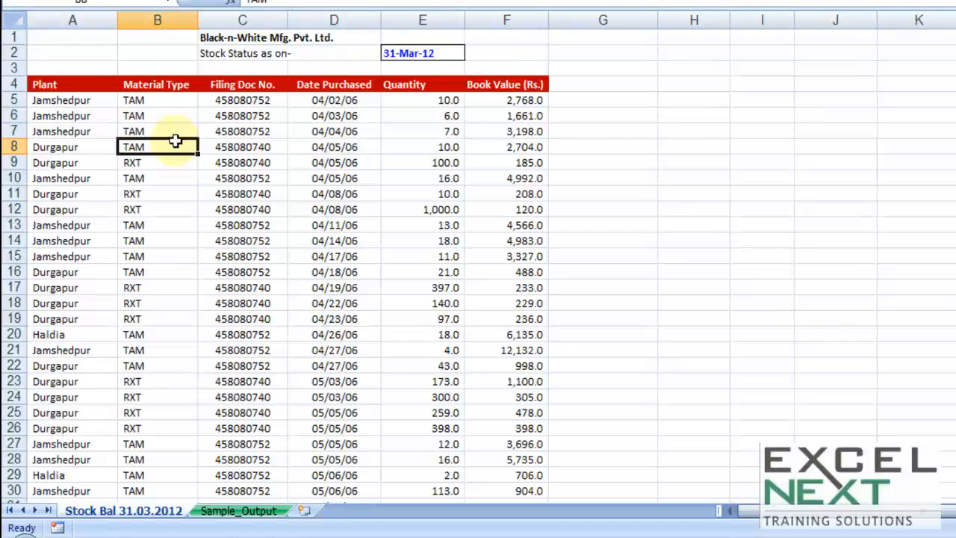
{"action": "left_click", "coordinate": [74, 180]}
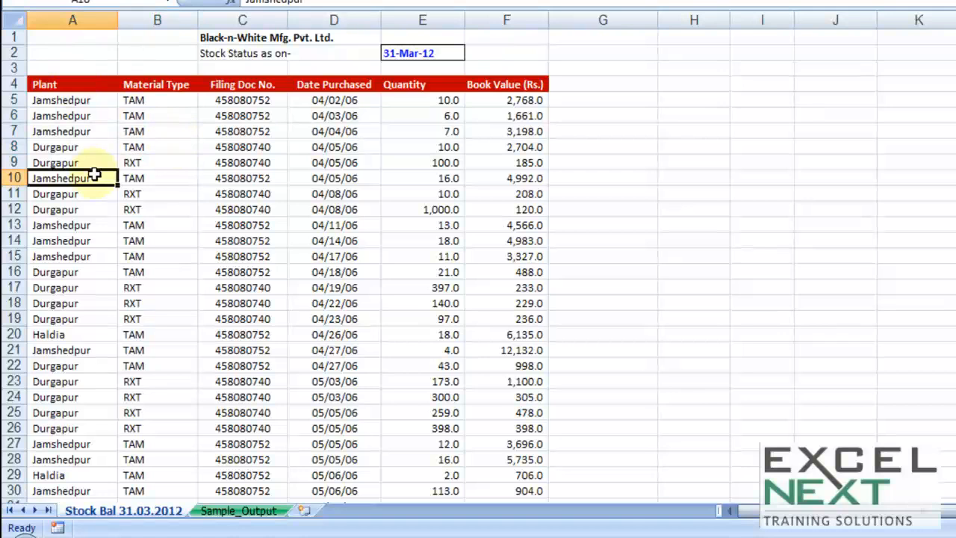
{"action": "key", "text": "ctrl+a"}
{"action": "left_click", "coordinate": [123, 160]}
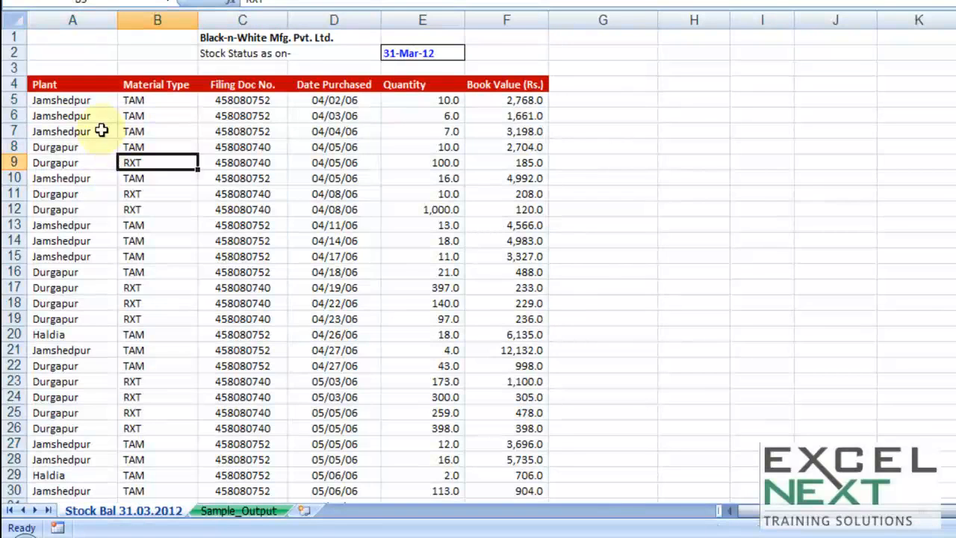
{"action": "left_click", "coordinate": [66, 84]}
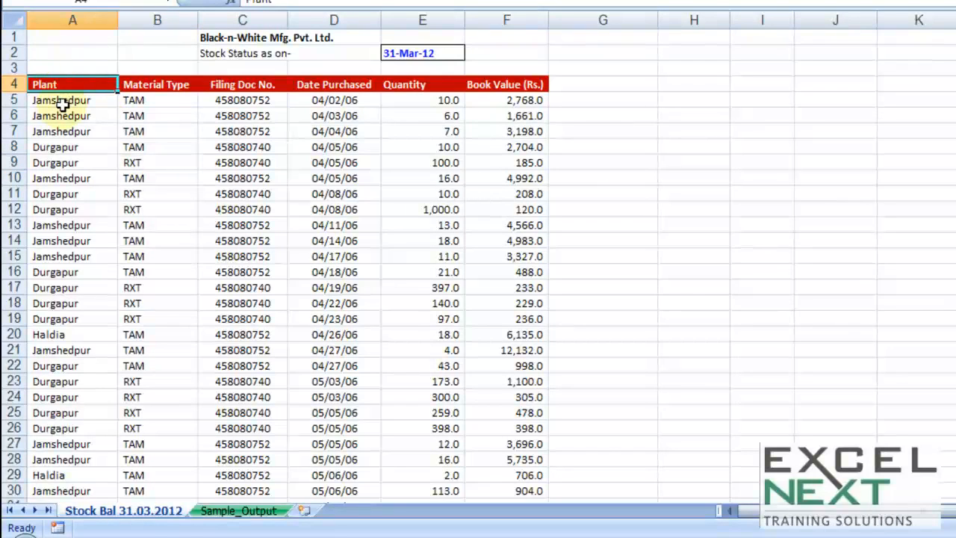
{"action": "key", "text": "ctrl+shift+Right"}
{"action": "key", "text": "ctrl+shift+Down"}
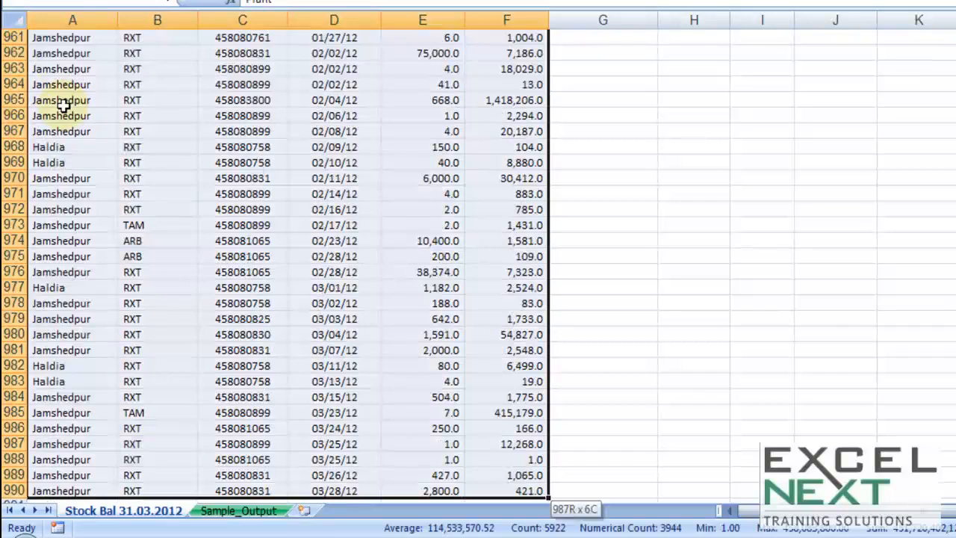
{"action": "scroll", "coordinate": [200, 180], "scroll_direction": "down", "scroll_amount": 1}
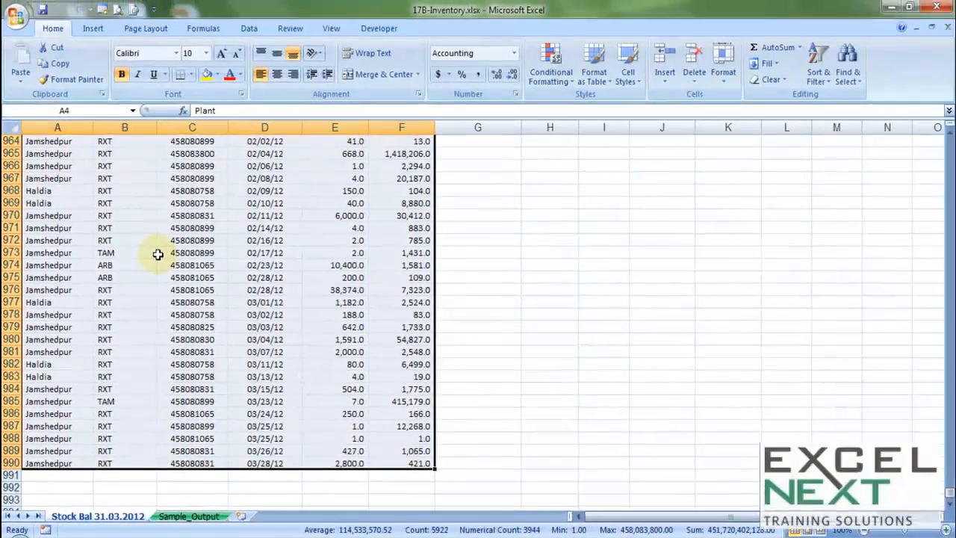
- Create a PivotTable from the selected range on a new worksheet
{"action": "left_click", "coordinate": [91, 30]}
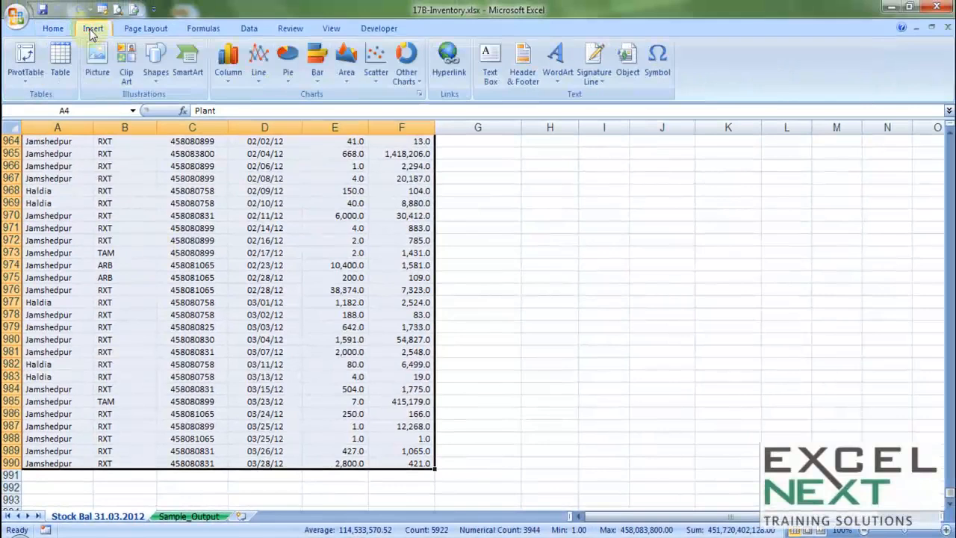
{"action": "left_click", "coordinate": [25, 75]}
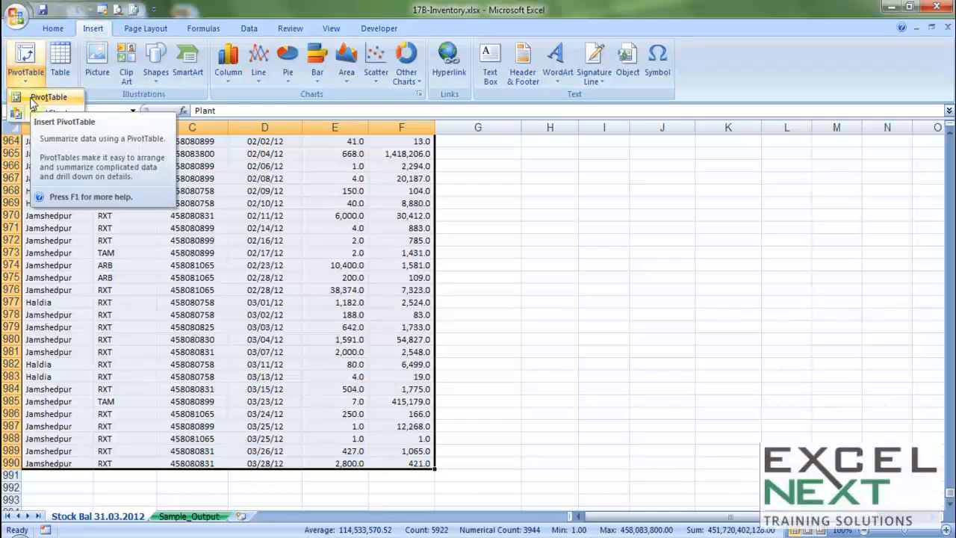
{"action": "left_click", "coordinate": [45, 97]}
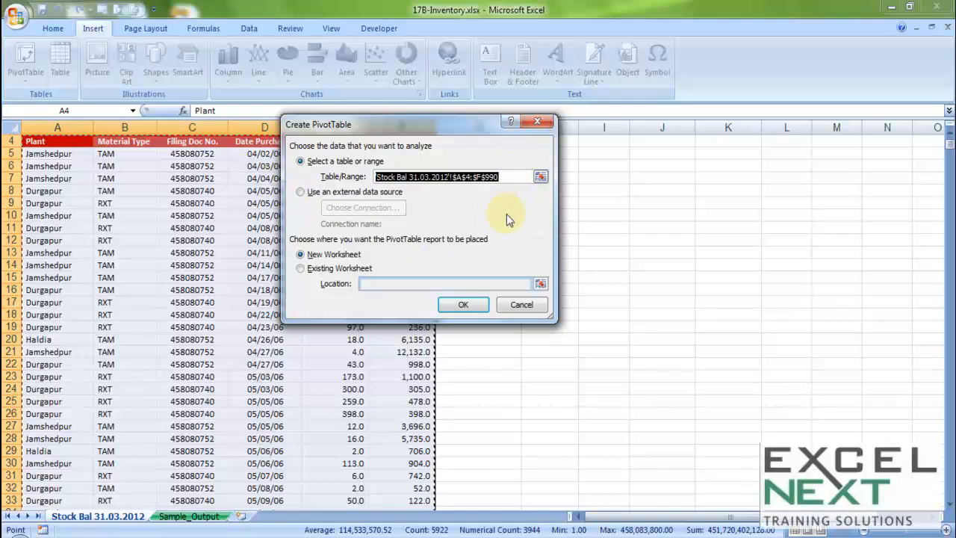
{"action": "left_click", "coordinate": [464, 310]}
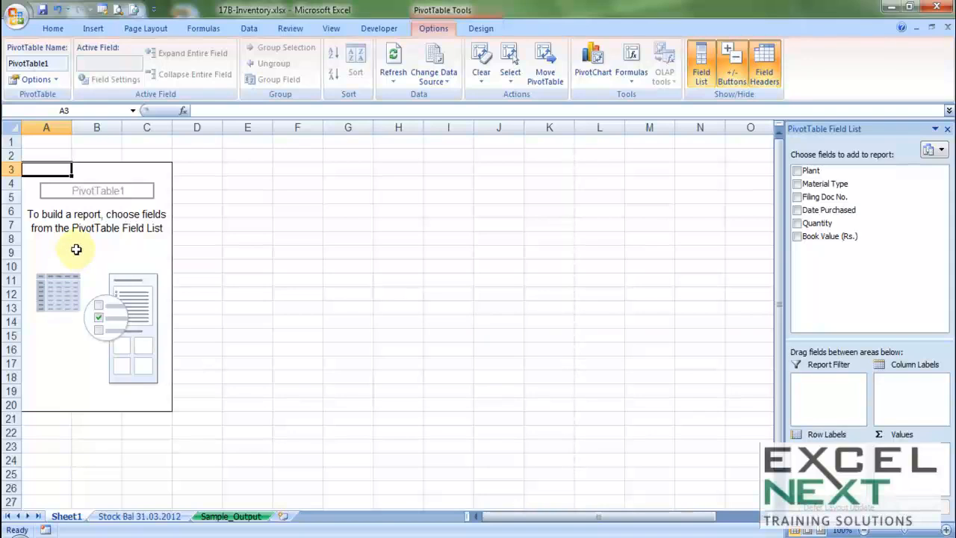
- Enable the classic PivotTable layout, which allows dragging fields in the grid, in the options of the new PivotTable
{"action": "right_click", "coordinate": [77, 252]}
{"action": "left_click", "coordinate": [51, 195]}
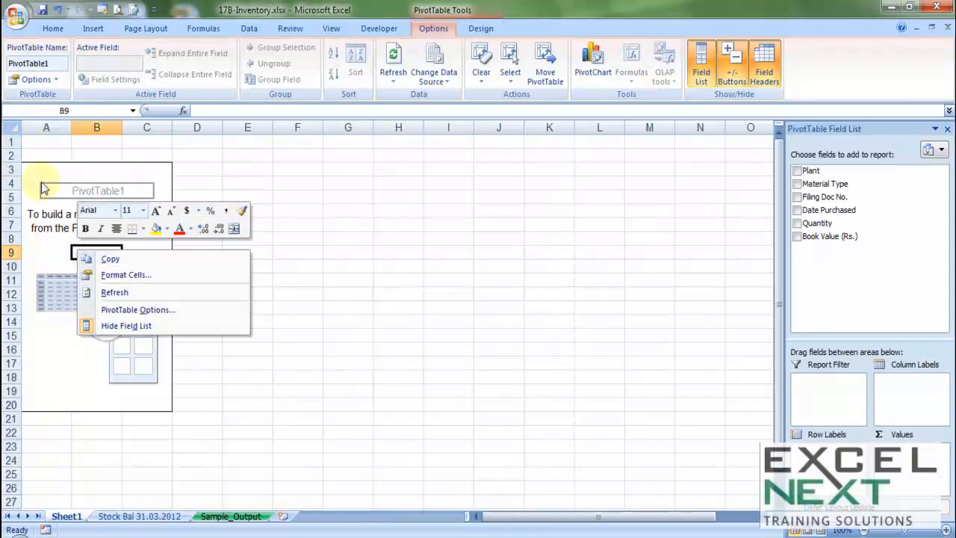
{"action": "right_click", "coordinate": [46, 254]}
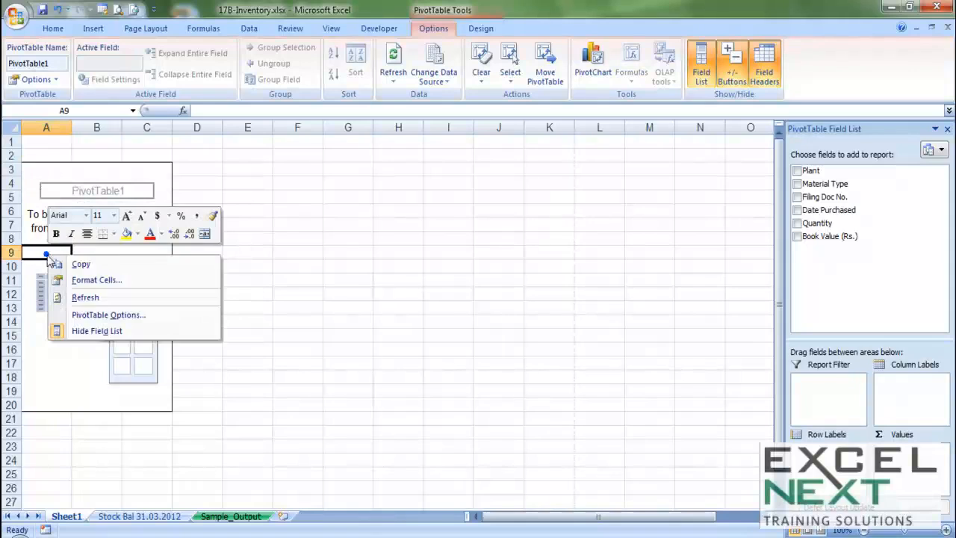
{"action": "left_click", "coordinate": [114, 319]}
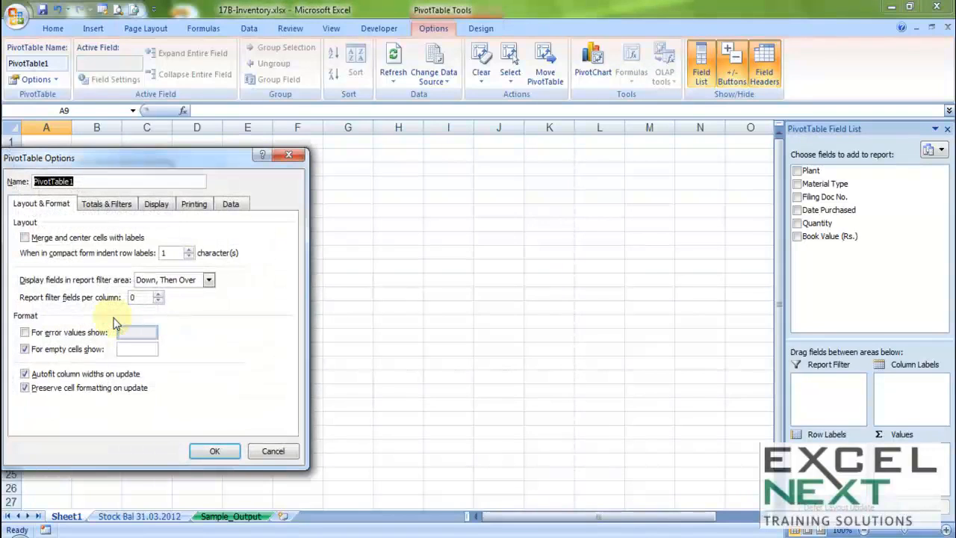
{"action": "left_click", "coordinate": [156, 206]}
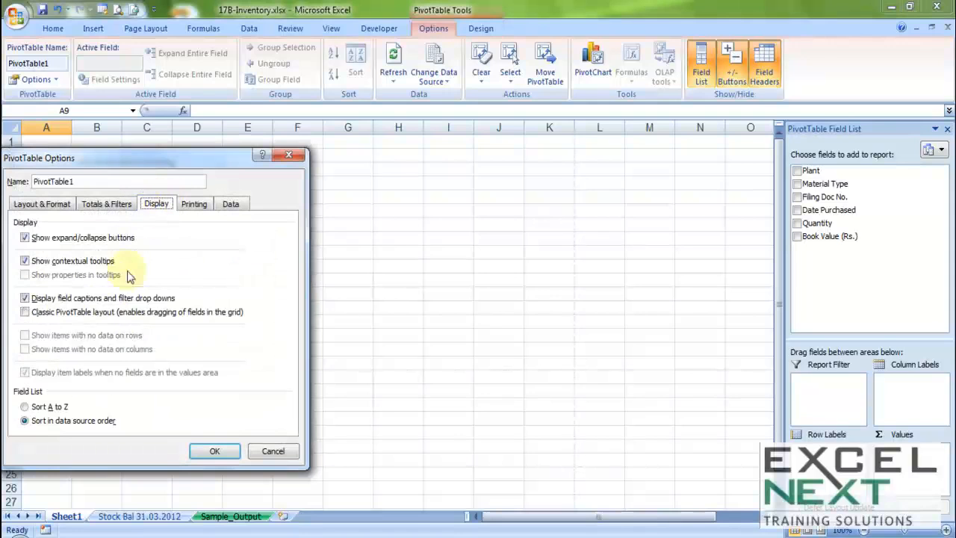
{"action": "left_click", "coordinate": [30, 312]}
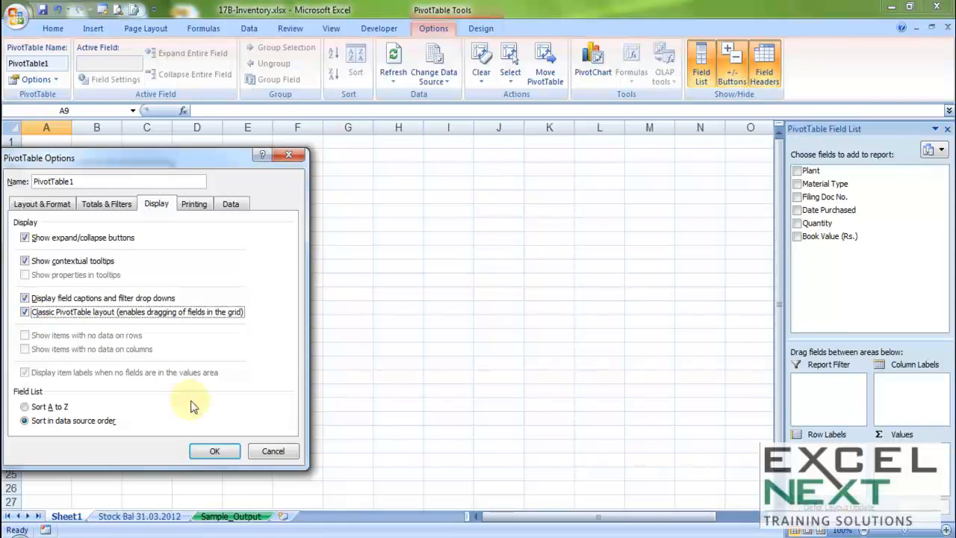
{"action": "left_click", "coordinate": [215, 451]}
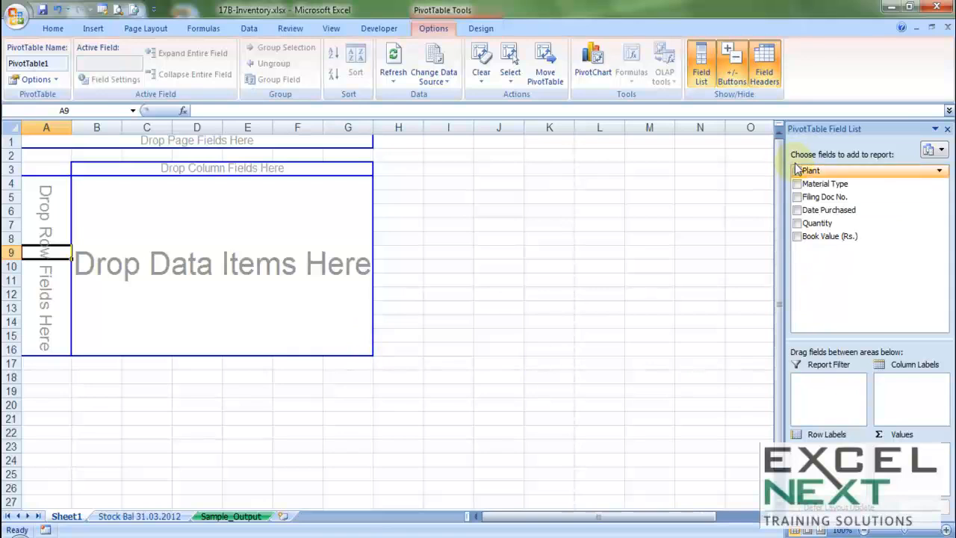
- Add Plant as a row field of the PivotTable and check the layout of the first sample report on Sample_Output
{"action": "left_click_drag", "start_coordinate": [806, 171], "coordinate": [35, 242]}
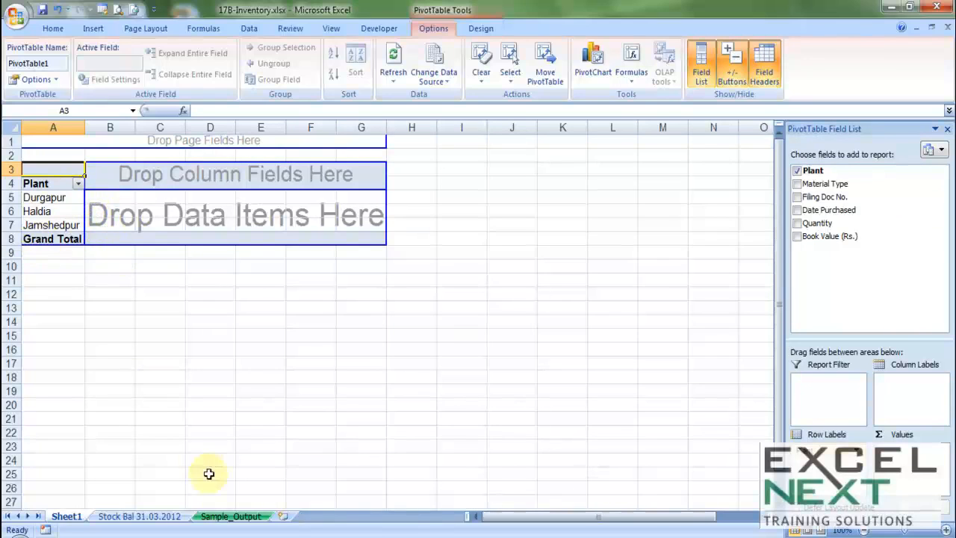
{"action": "left_click", "coordinate": [227, 515]}
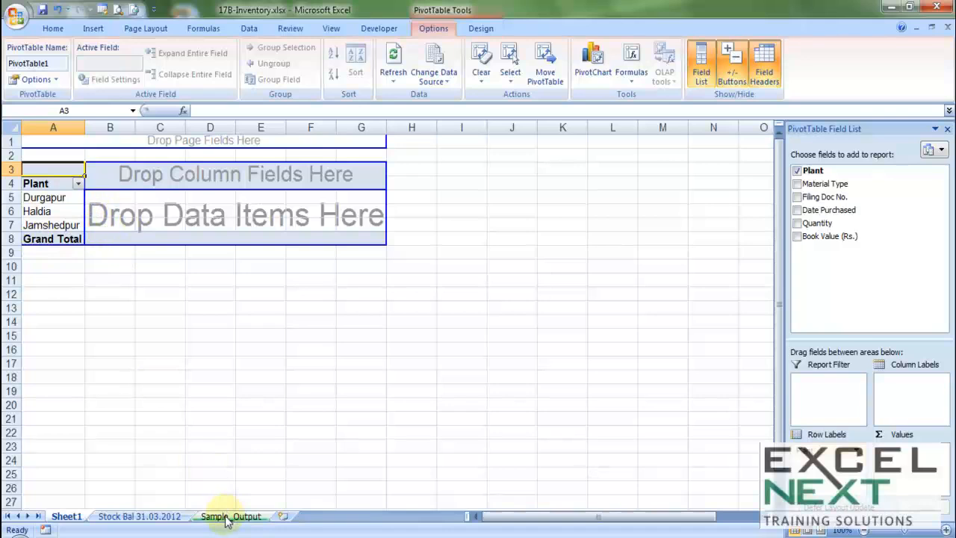
{"action": "left_click", "coordinate": [227, 515]}
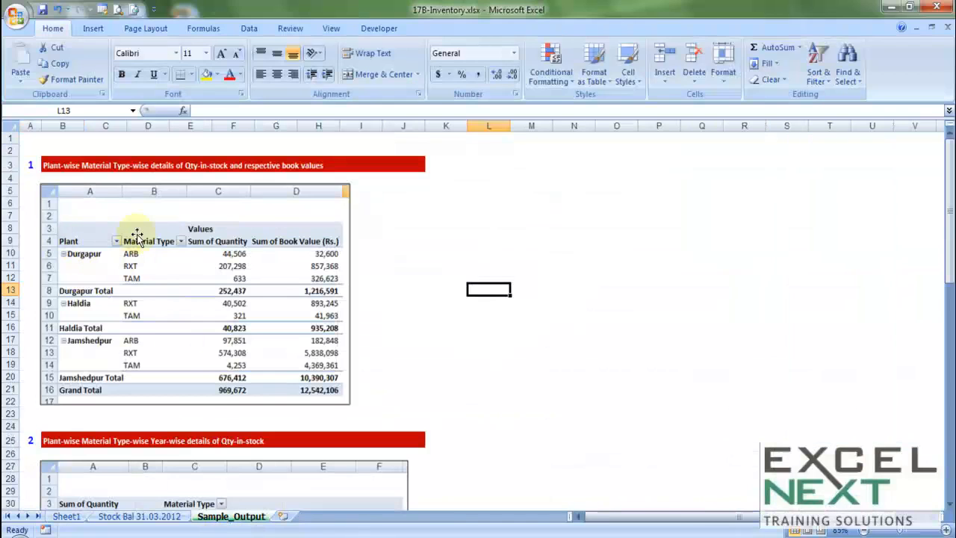
{"action": "left_click", "coordinate": [74, 516]}
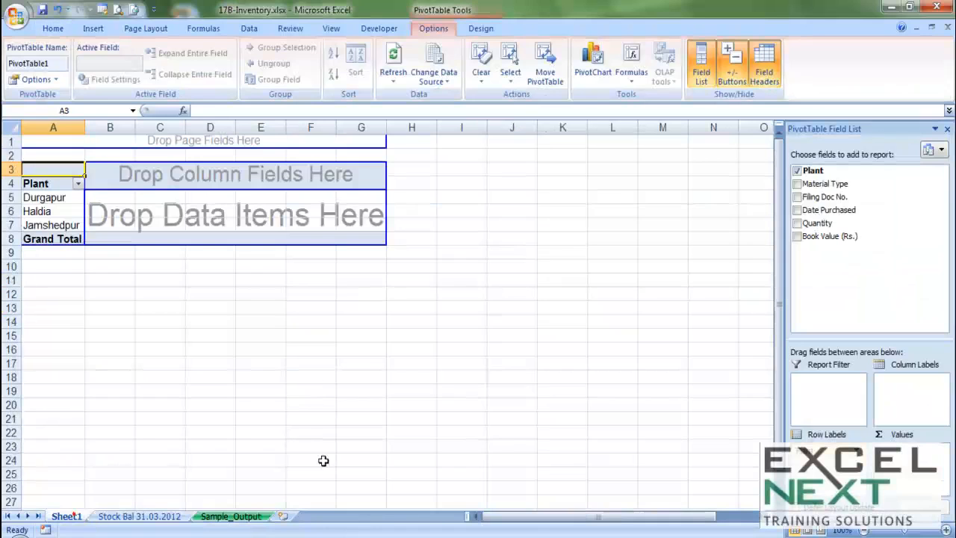
- Place Material Type as a second row field beside Plant, and add Quantity and Book Value (Rs.) as data items
{"action": "left_click_drag", "start_coordinate": [780, 196], "coordinate": [210, 174]}
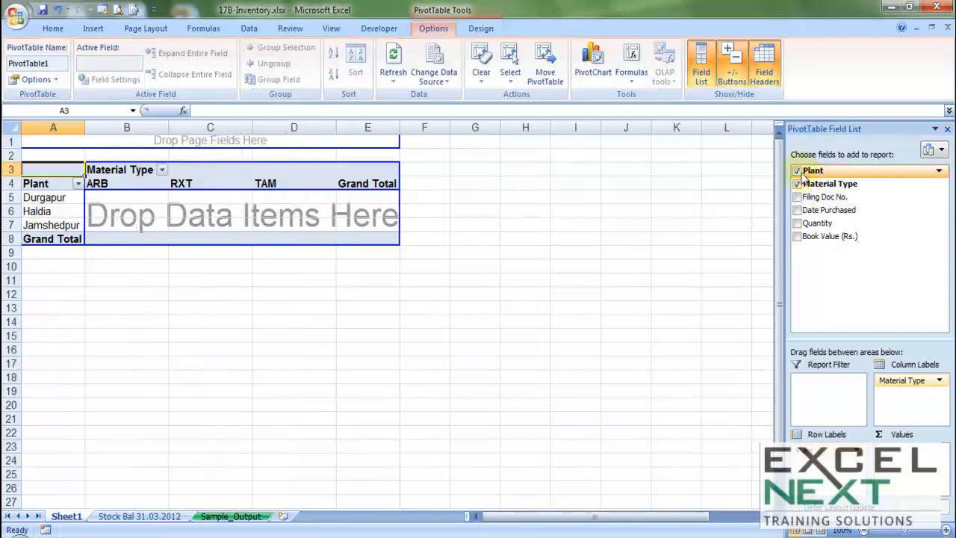
{"action": "left_click", "coordinate": [797, 183]}
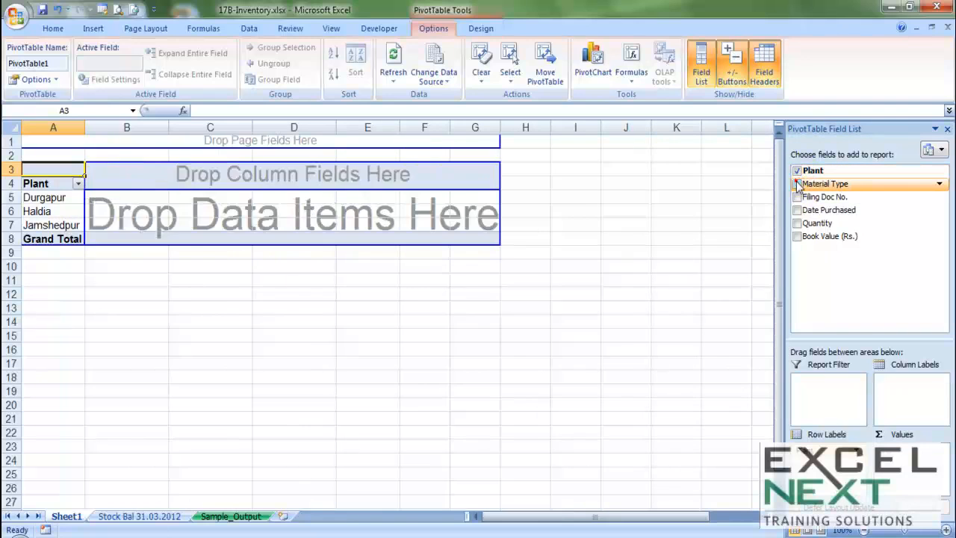
{"action": "mouse_move", "coordinate": [800, 189]}
{"action": "left_mouse_down"}
{"action": "mouse_move", "coordinate": [230, 264]}
{"action": "mouse_move", "coordinate": [128, 263]}
{"action": "mouse_move", "coordinate": [86, 202]}
{"action": "mouse_move", "coordinate": [71, 198]}
{"action": "mouse_move", "coordinate": [73, 214]}
{"action": "left_mouse_up"}
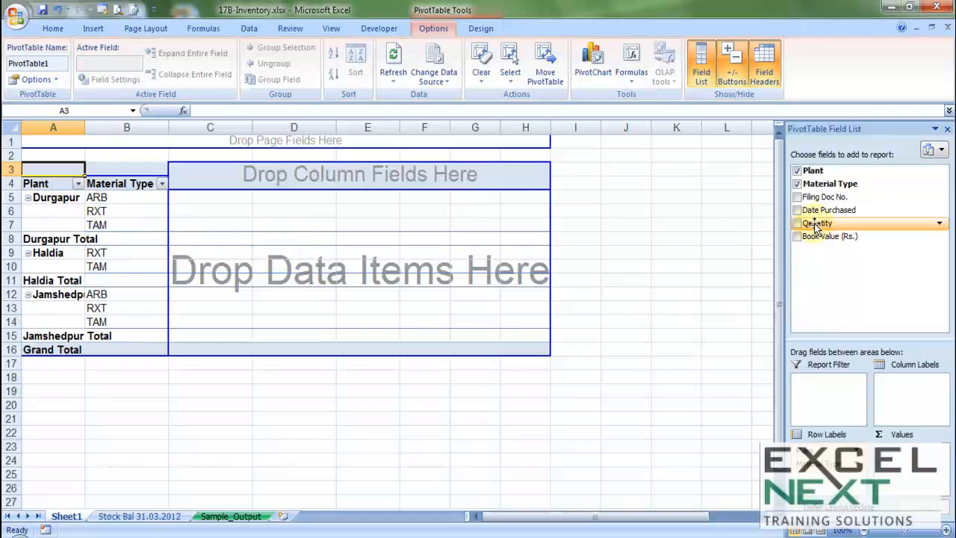
{"action": "left_click_drag", "start_coordinate": [815, 225], "coordinate": [240, 237]}
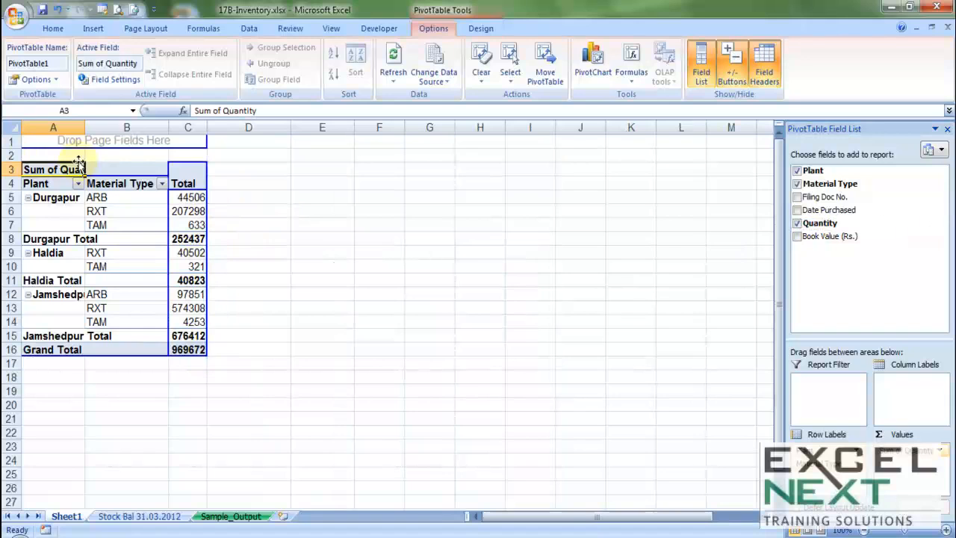
{"action": "left_click_drag", "start_coordinate": [812, 239], "coordinate": [200, 239]}
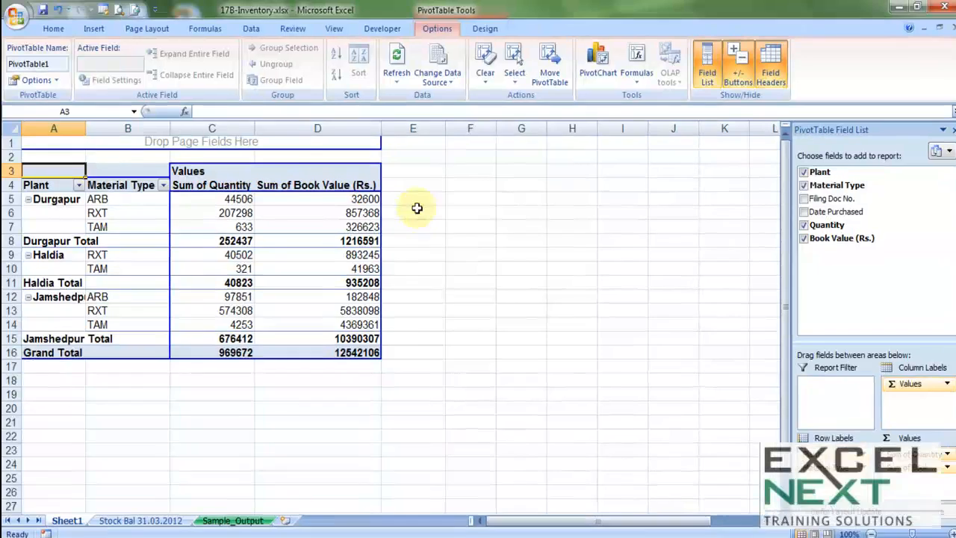
- Hide the gridlines on the PivotTable worksheet
{"action": "left_click", "coordinate": [411, 197]}
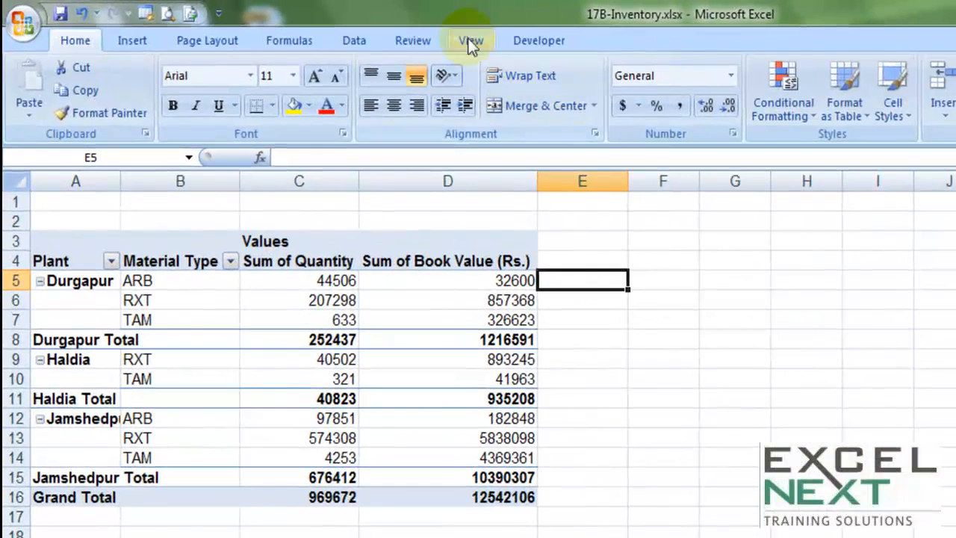
{"action": "left_click", "coordinate": [471, 42]}
{"action": "left_click", "coordinate": [268, 93]}
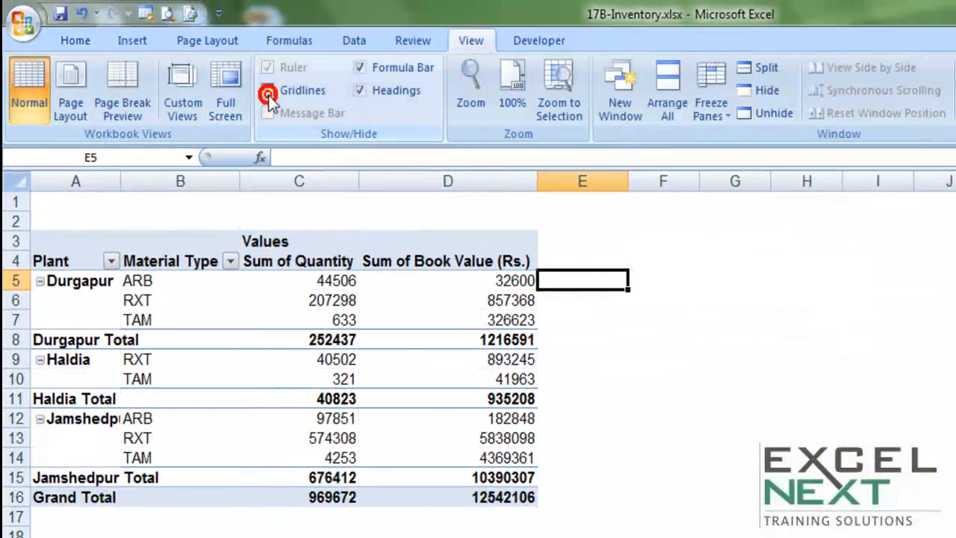
- Set the font of the entire PivotTable worksheet to Calibri
{"action": "left_click", "coordinate": [580, 332]}
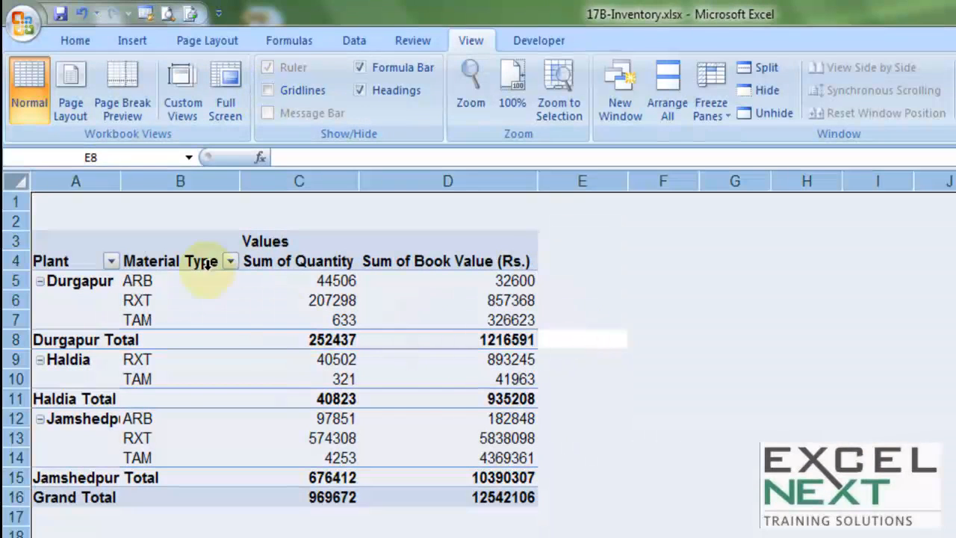
{"action": "left_click", "coordinate": [75, 43]}
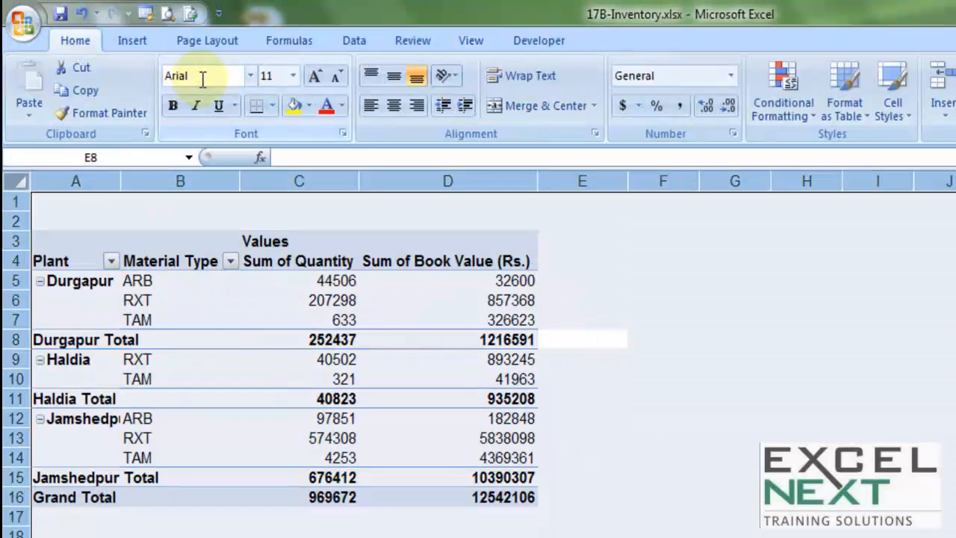
{"action": "left_click", "coordinate": [201, 77]}
{"action": "type", "text": "Calibri"}
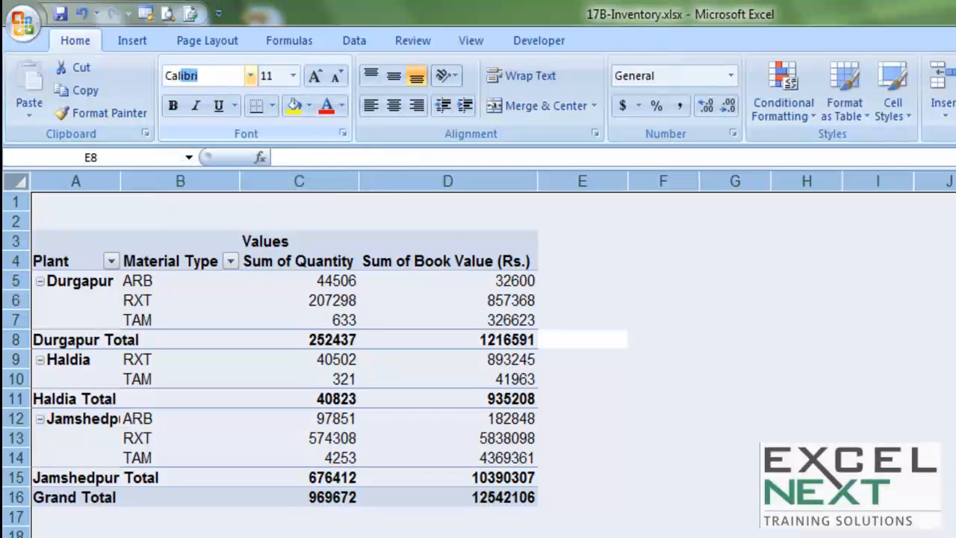
{"action": "key", "text": "Return"}
{"action": "left_click", "coordinate": [446, 308]}
- Format the quantity and book value figures in C5:D16 with the comma style and no decimal places
{"action": "left_click_drag", "start_coordinate": [294, 288], "coordinate": [502, 511]}
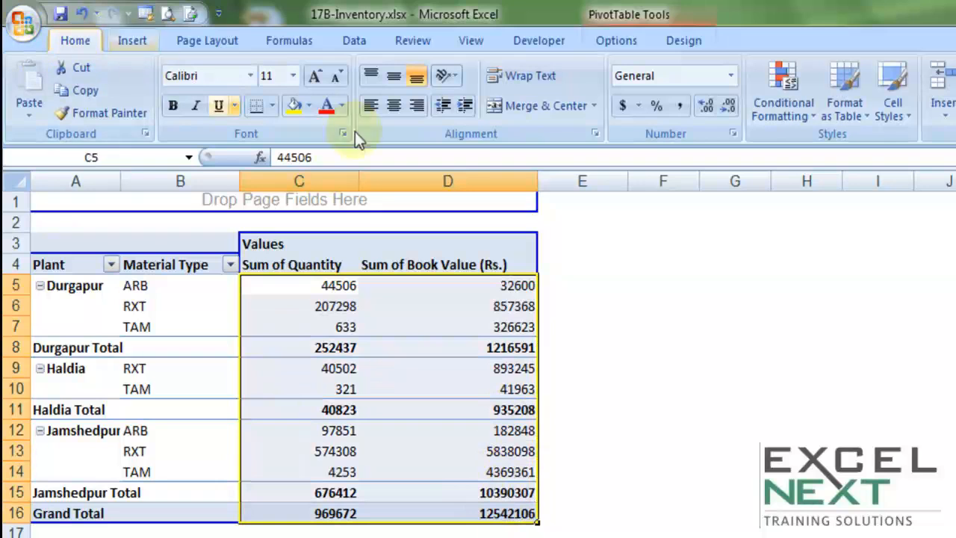
{"action": "left_click", "coordinate": [680, 105]}
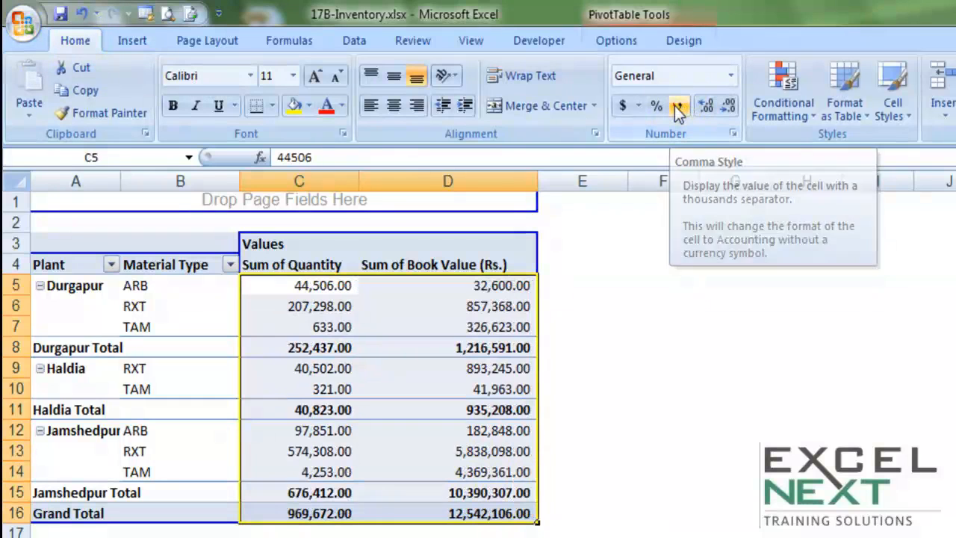
{"action": "left_click", "coordinate": [729, 106]}
{"action": "left_click", "coordinate": [728, 107]}
{"action": "left_click", "coordinate": [454, 344]}
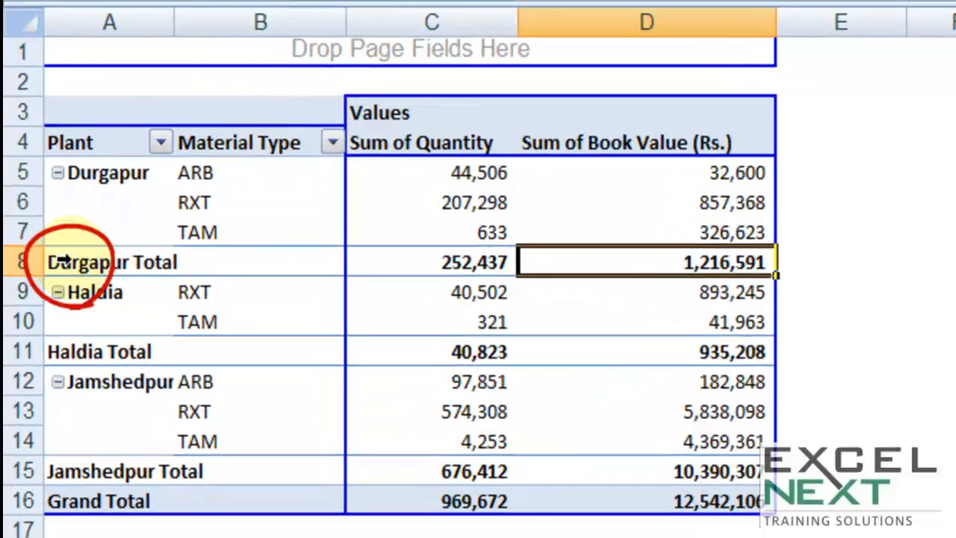
- Fill all the plant subtotal rows of the PivotTable with light olive green
{"action": "left_click", "coordinate": [61, 261]}
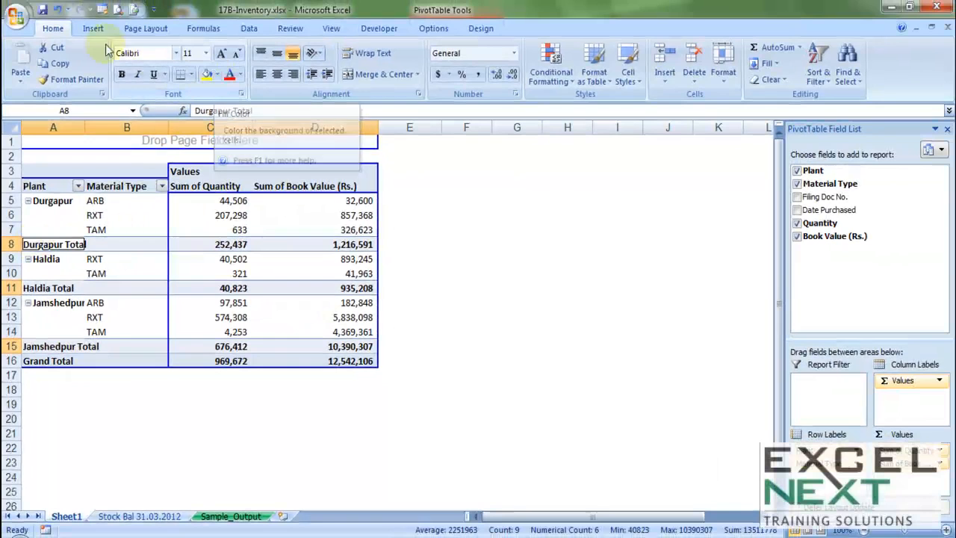
{"action": "left_click", "coordinate": [217, 76]}
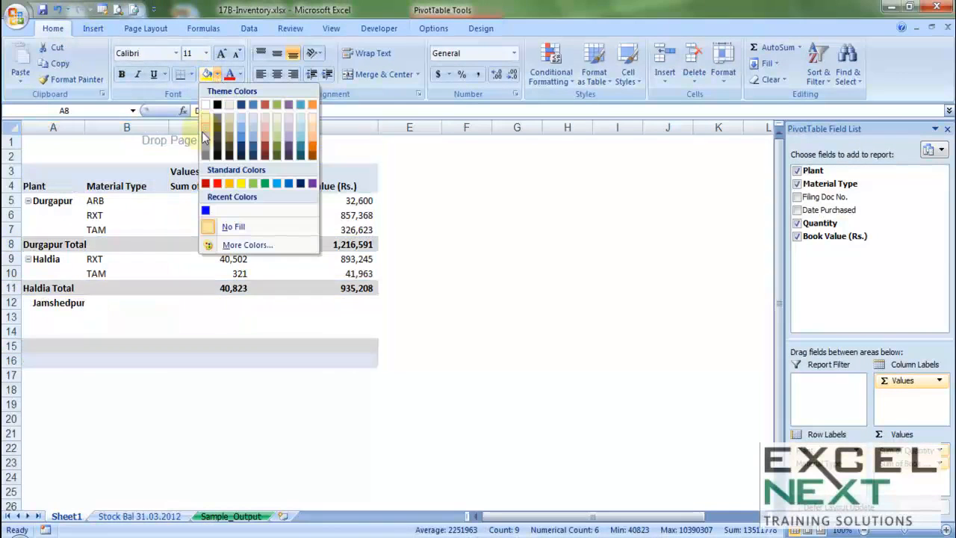
{"action": "left_click", "coordinate": [276, 131]}
{"action": "left_click", "coordinate": [519, 433]}
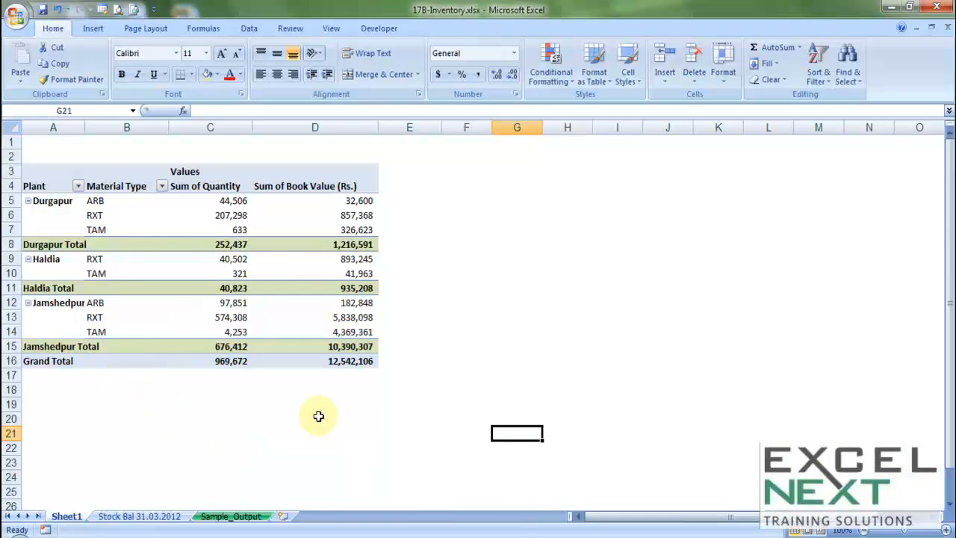
- Review the quantities and book values by plant and material type, and examine the second, year-wise sample report on Sample_Output
{"action": "mouse_move", "coordinate": [229, 295]}
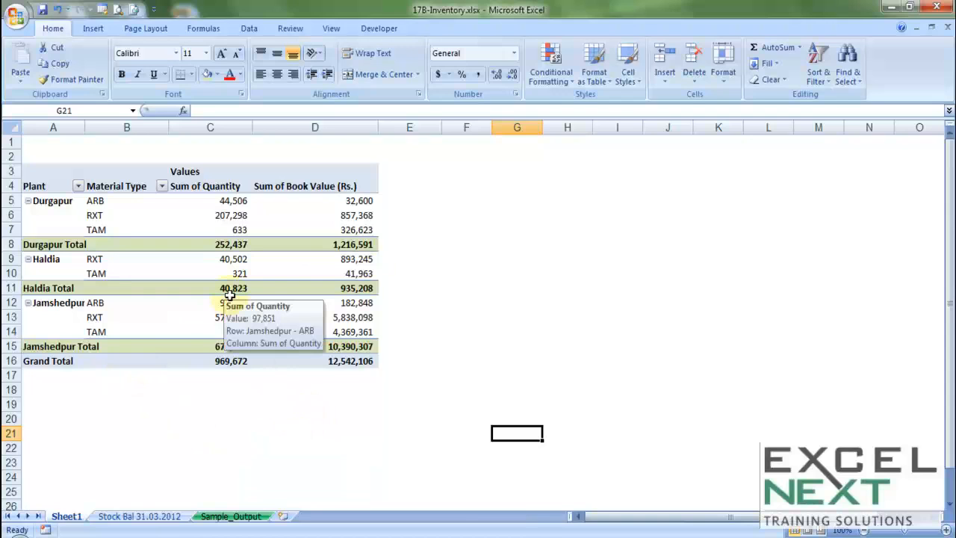
{"action": "left_click", "coordinate": [52, 216]}
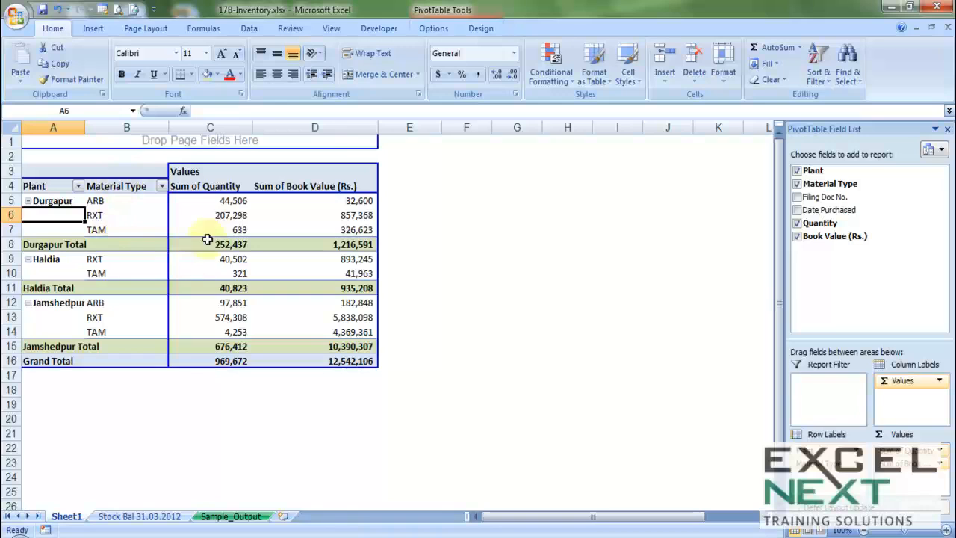
{"action": "mouse_move", "coordinate": [326, 203]}
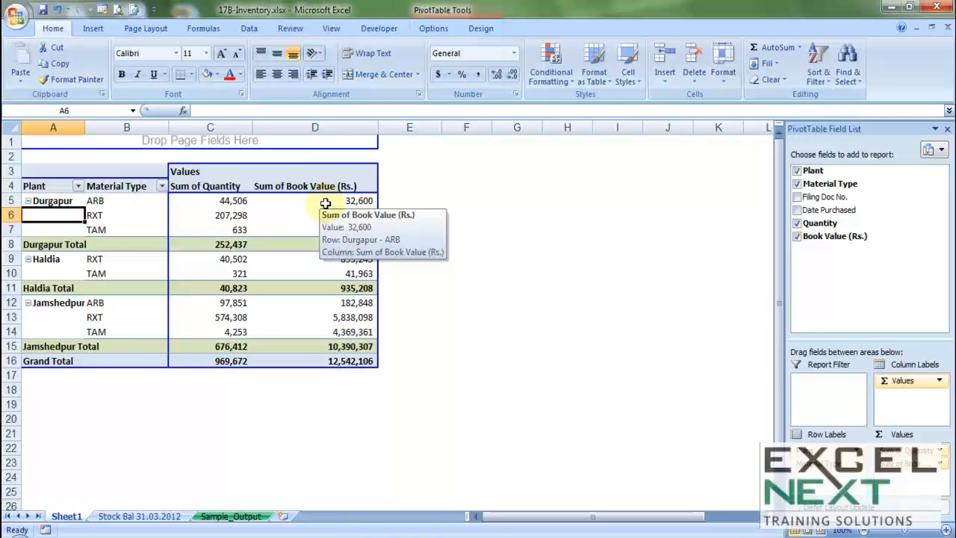
{"action": "mouse_move", "coordinate": [327, 284]}
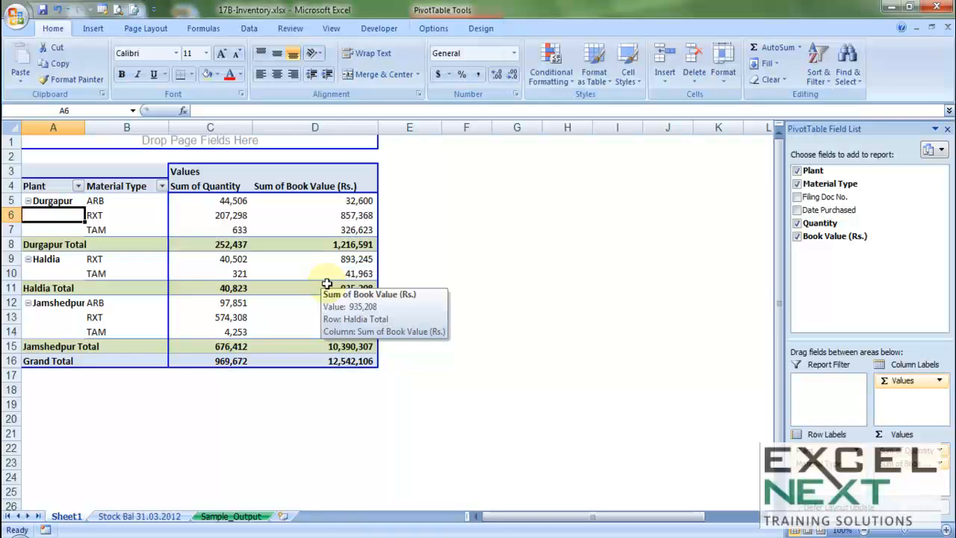
{"action": "left_click", "coordinate": [224, 515]}
{"action": "scroll", "coordinate": [104, 314], "scroll_direction": "down", "scroll_amount": 3}
{"action": "scroll", "coordinate": [99, 295], "scroll_direction": "down", "scroll_amount": 5}
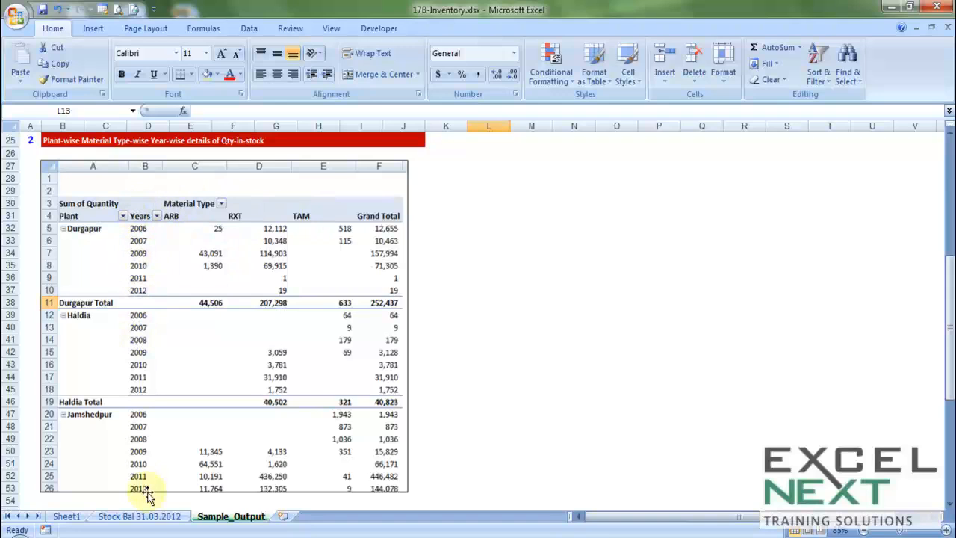
- Remove the Book Value (Rs.), Quantity, Material Type and Plant fields from the PivotTable on Sheet1
{"action": "left_click", "coordinate": [71, 515]}
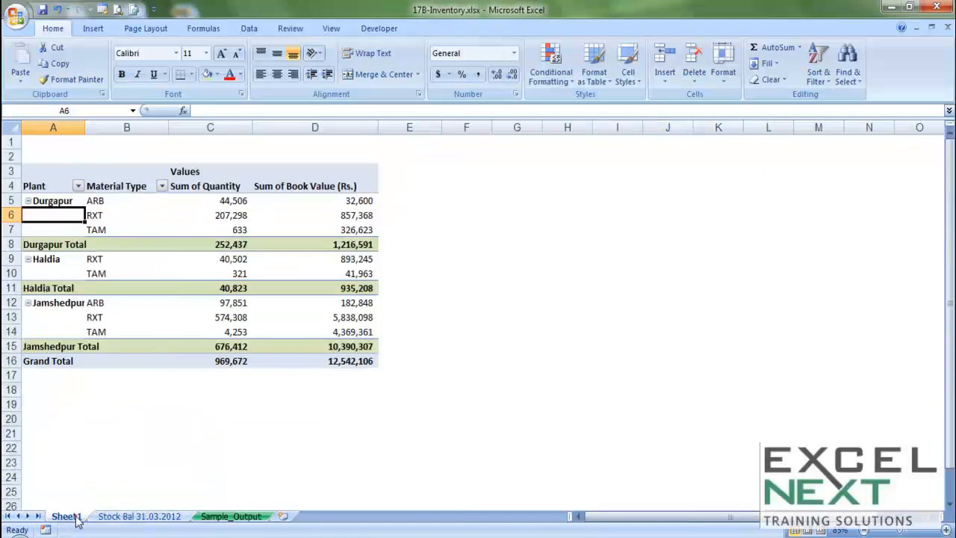
{"action": "left_click", "coordinate": [797, 236]}
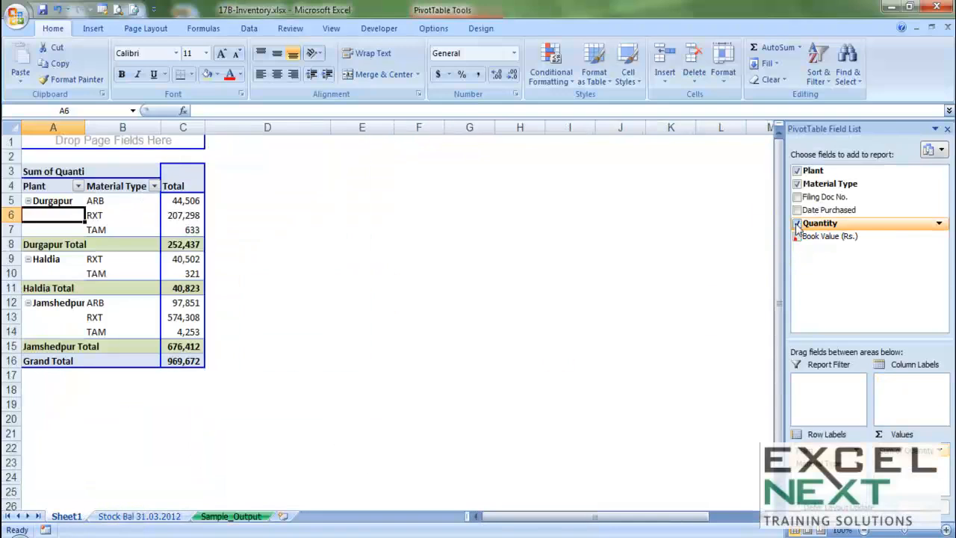
{"action": "left_click", "coordinate": [797, 222]}
{"action": "left_click", "coordinate": [797, 184]}
{"action": "left_click", "coordinate": [797, 170]}
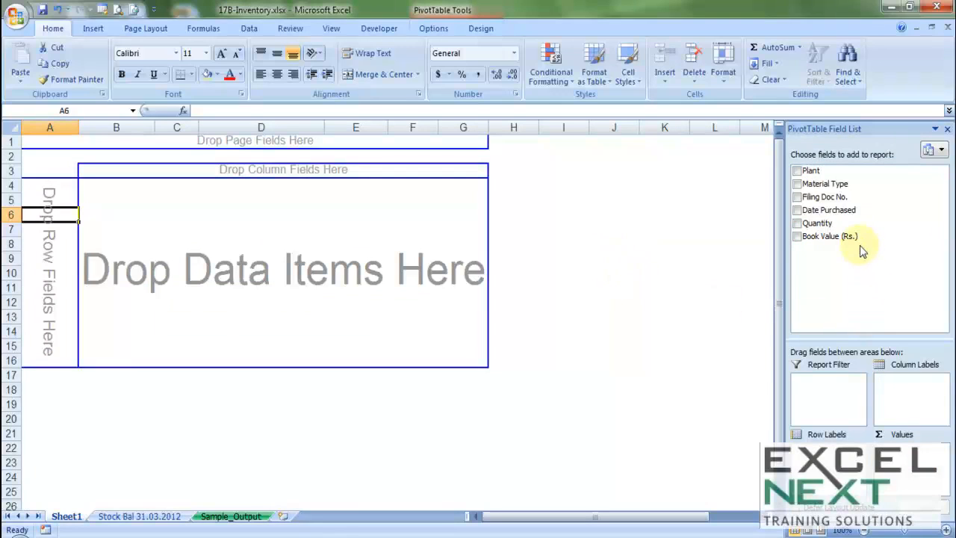
- Add Plant as the row field of the emptied PivotTable
{"action": "left_click_drag", "start_coordinate": [802, 172], "coordinate": [365, 259]}
{"action": "left_click_drag", "start_coordinate": [97, 273], "coordinate": [53, 247]}
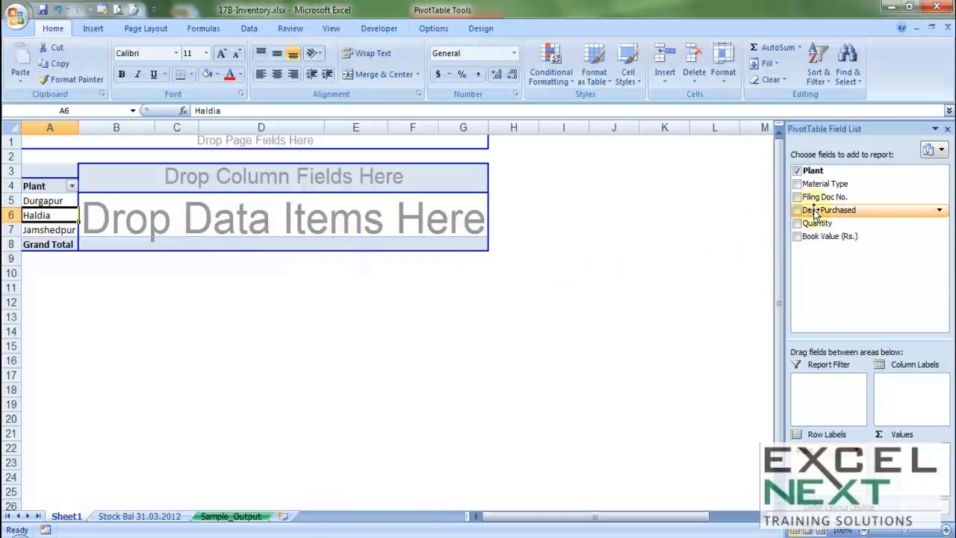
- Add Date Purchased as a second row field beside Plant and group its dates by Years only
{"action": "left_click_drag", "start_coordinate": [796, 213], "coordinate": [68, 228]}
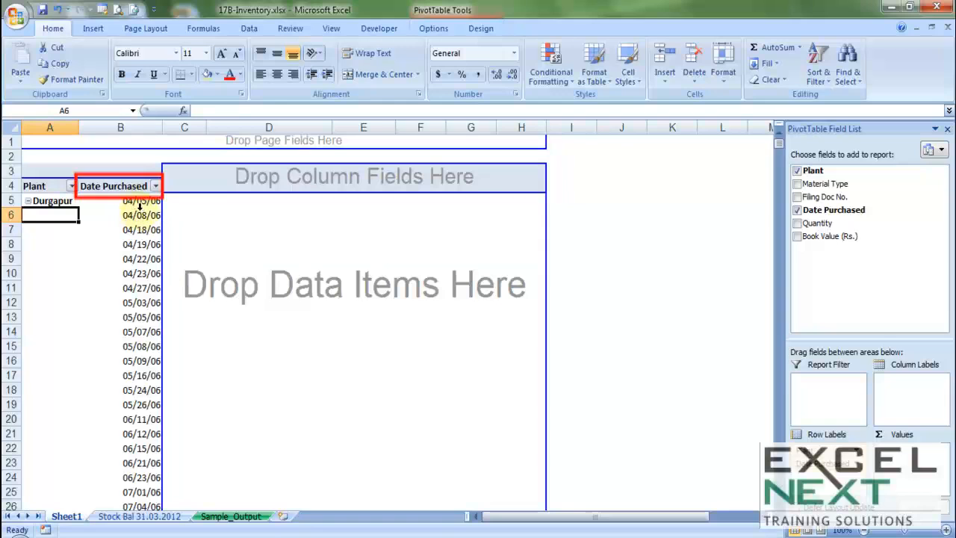
{"action": "left_click", "coordinate": [123, 187]}
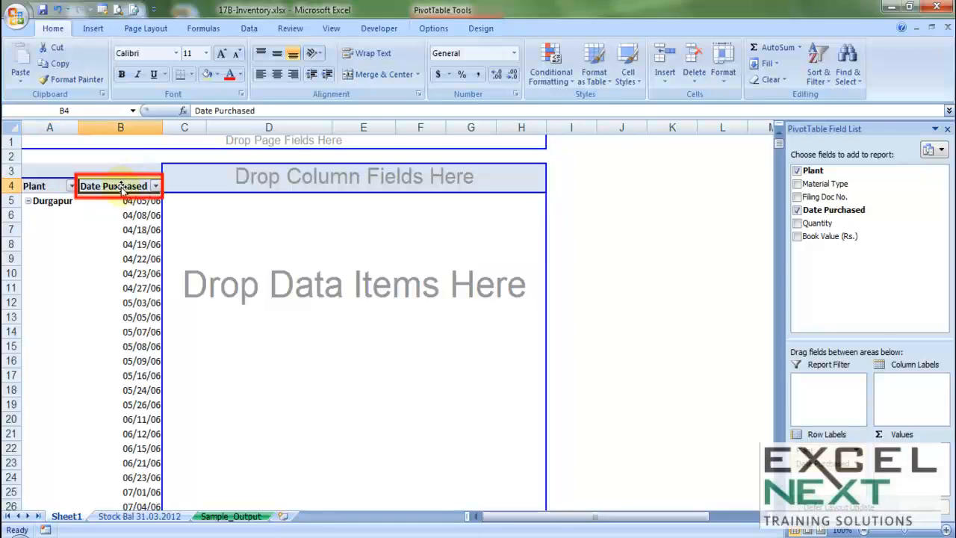
{"action": "right_click", "coordinate": [121, 188]}
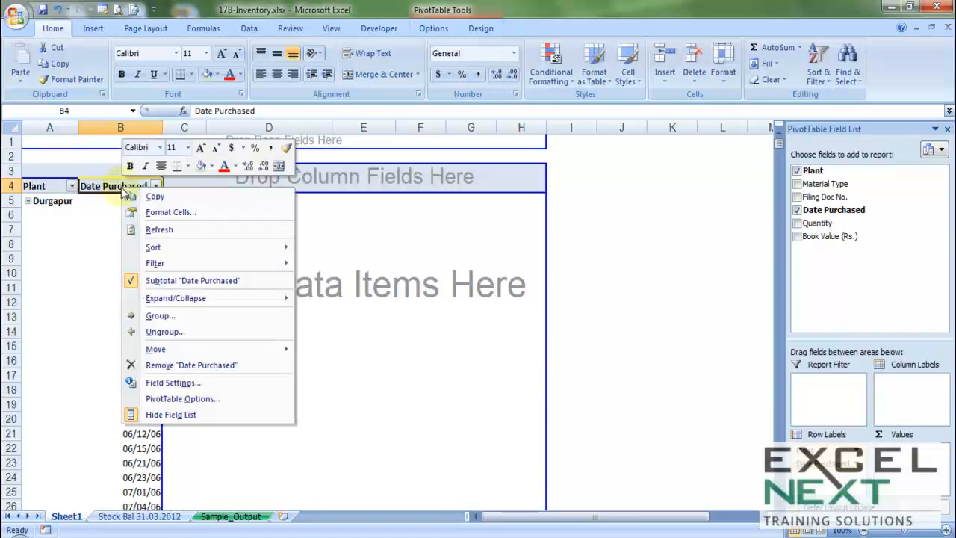
{"action": "left_click", "coordinate": [157, 316]}
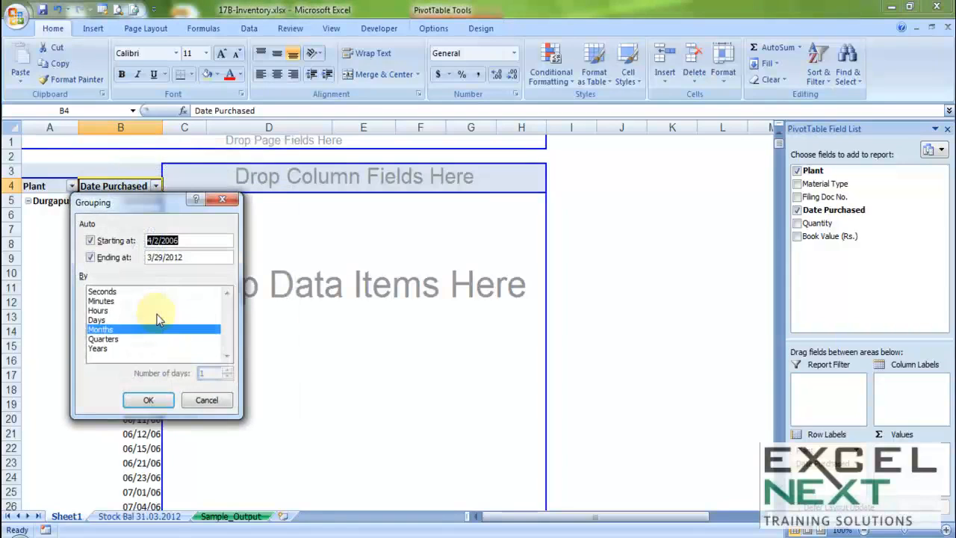
{"action": "left_click", "coordinate": [104, 330]}
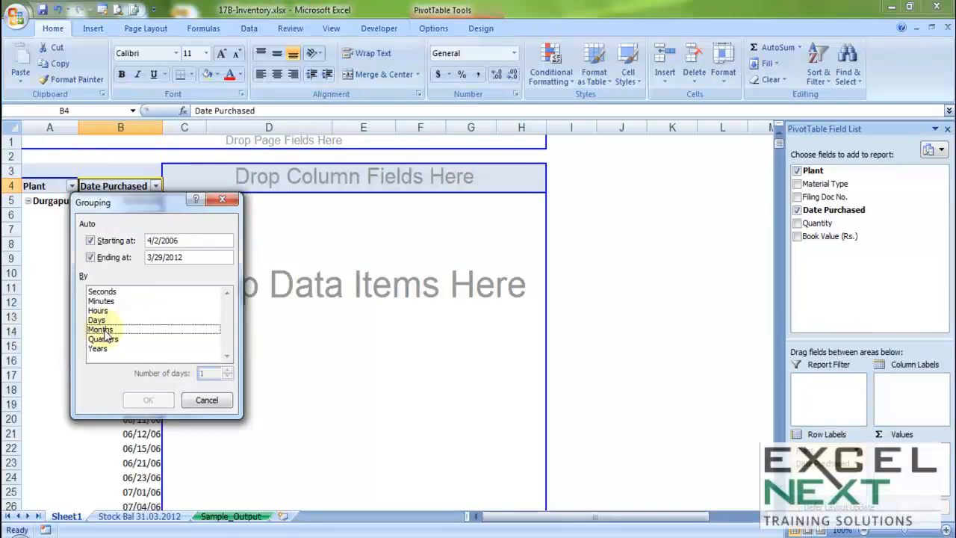
{"action": "left_click", "coordinate": [105, 349]}
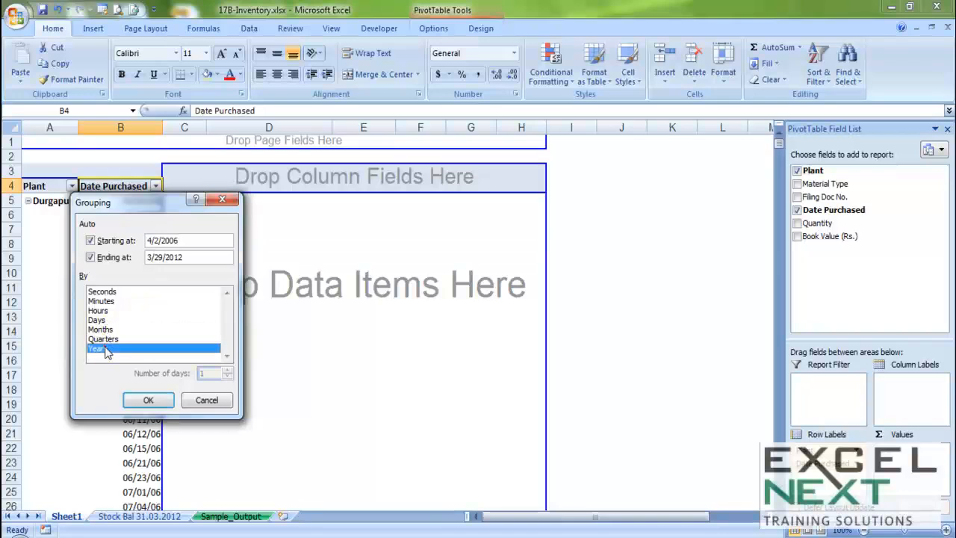
{"action": "left_click", "coordinate": [149, 401]}
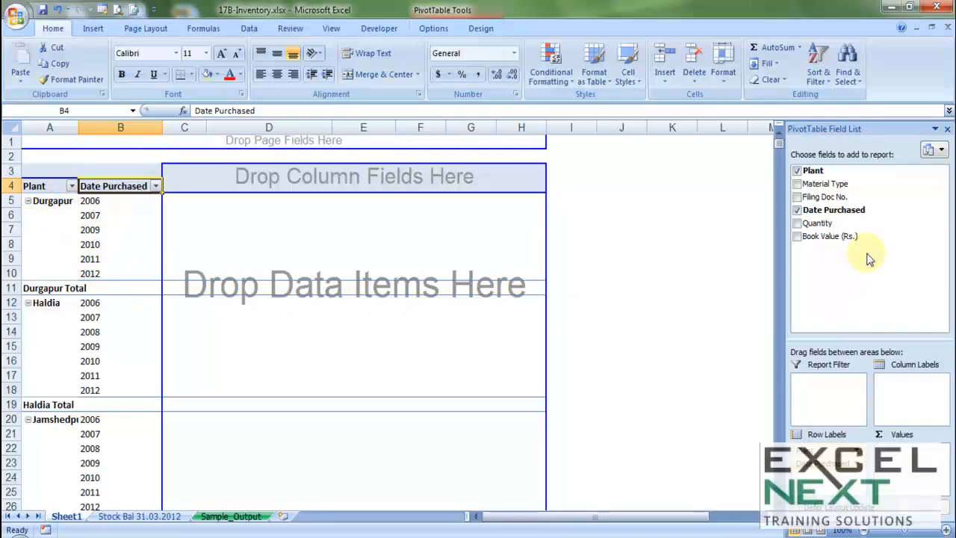
- Add Material Type as the column field and Quantity as the data item of the PivotTable
{"action": "left_click_drag", "start_coordinate": [803, 186], "coordinate": [289, 179]}
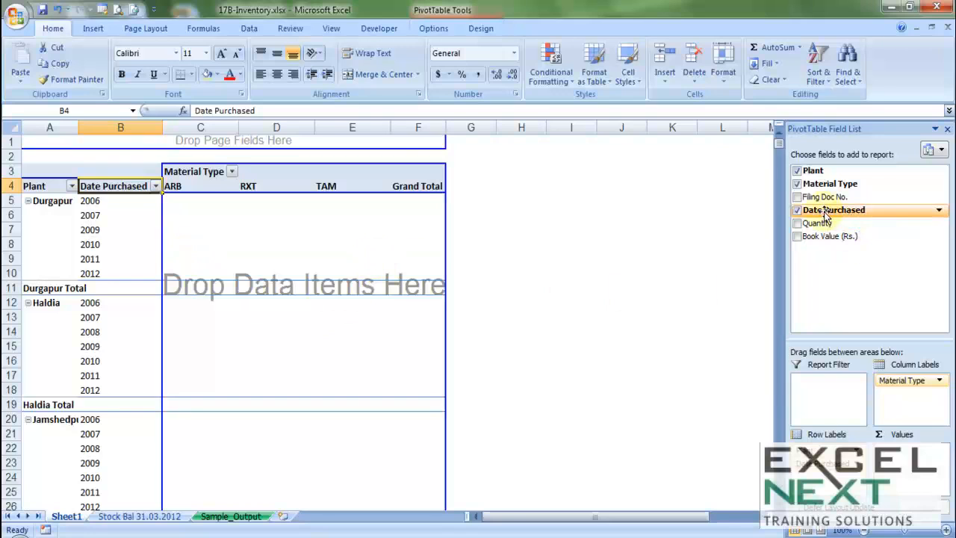
{"action": "left_click_drag", "start_coordinate": [807, 224], "coordinate": [282, 269]}
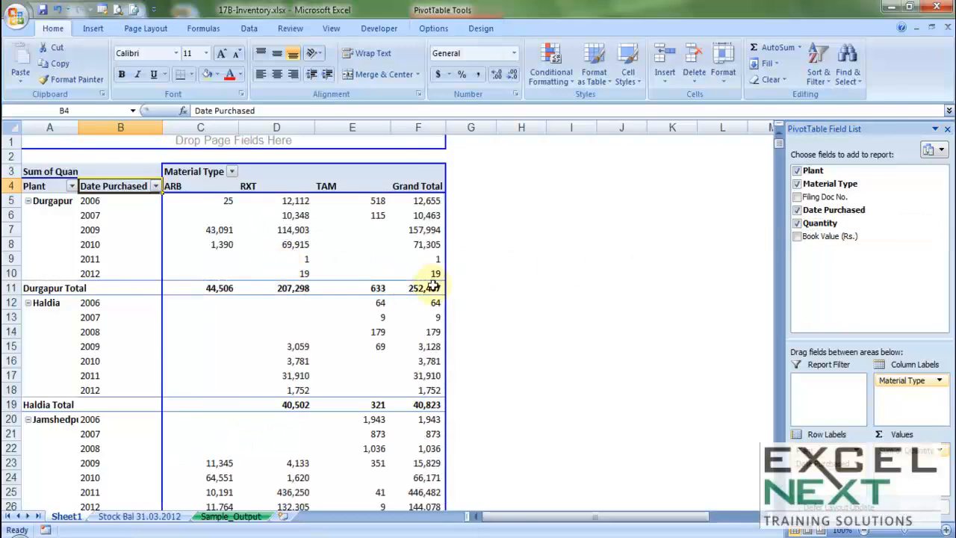
- Fill all the plant subtotal rows of the PivotTable with light orange
{"action": "left_click", "coordinate": [32, 287]}
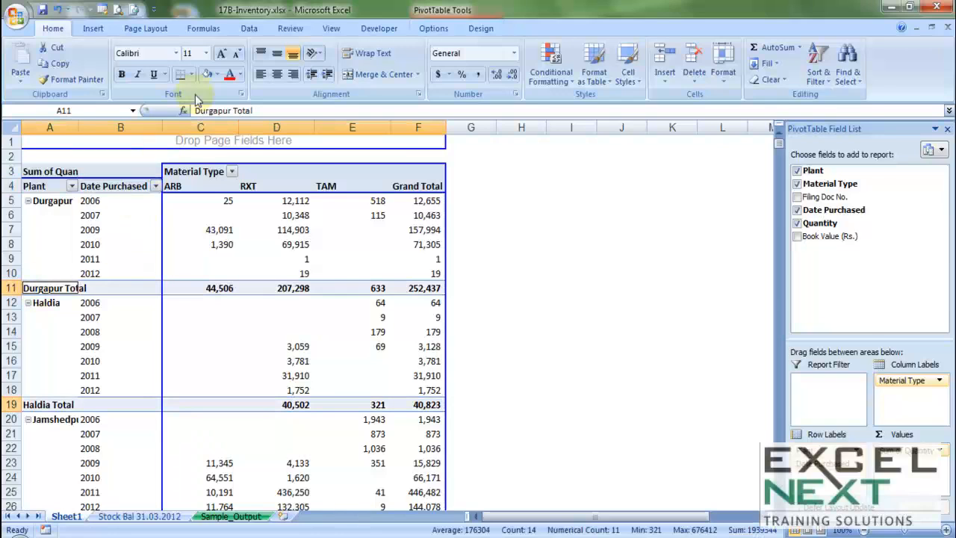
{"action": "left_click", "coordinate": [218, 75]}
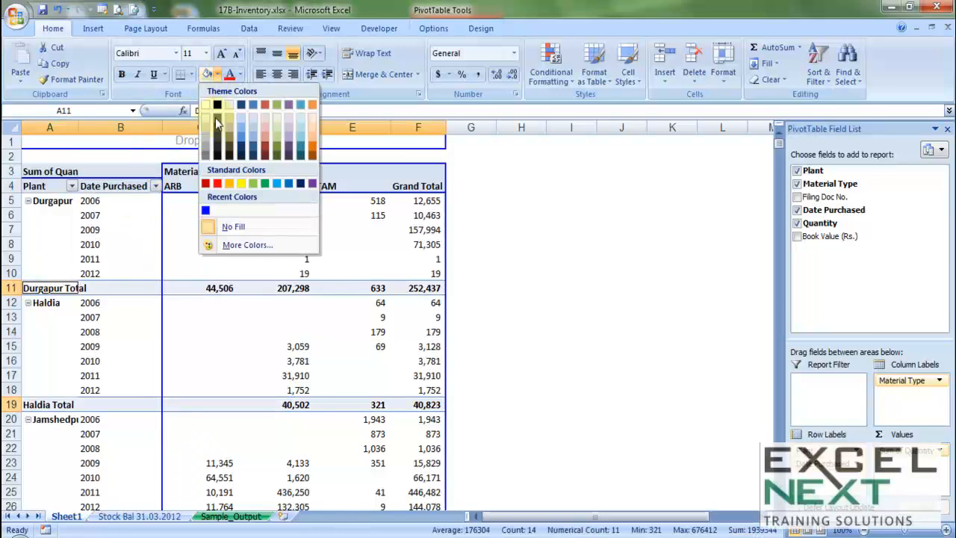
{"action": "left_click", "coordinate": [312, 130]}
{"action": "left_click", "coordinate": [436, 243]}
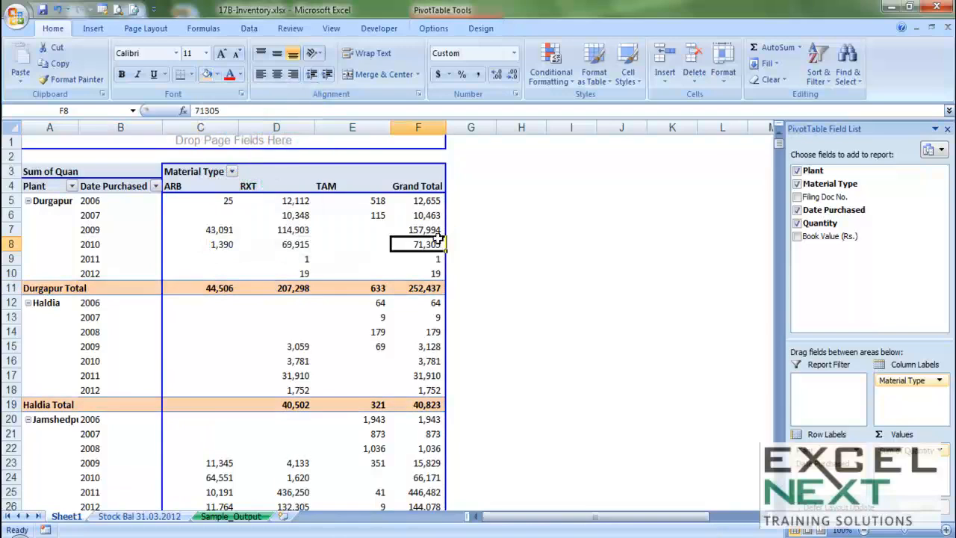
- Review the year-wise stock quantities by material type for each plant, including the plant subtotals
{"action": "scroll", "coordinate": [515, 307], "scroll_direction": "down", "scroll_amount": 5}
{"action": "scroll", "coordinate": [516, 306], "scroll_direction": "up", "scroll_amount": 5}
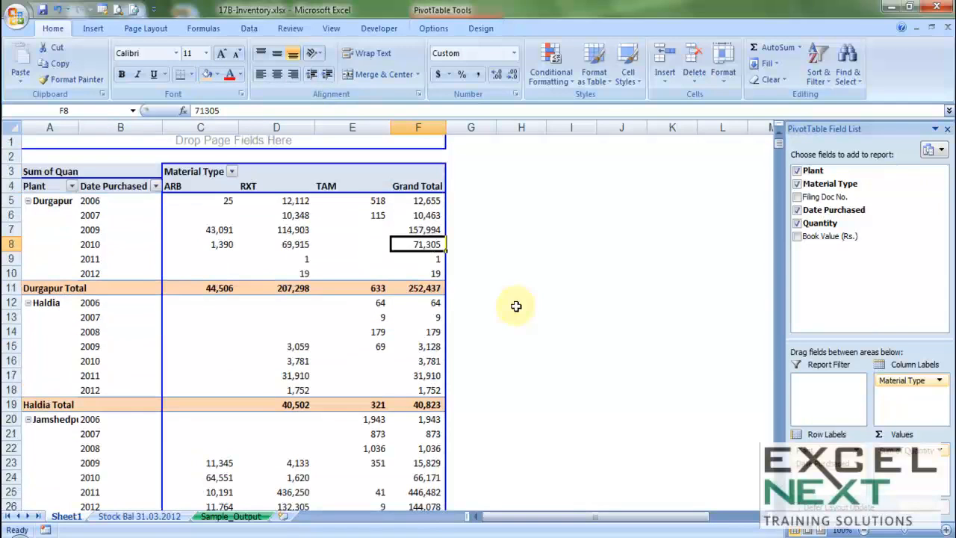
{"action": "left_click", "coordinate": [310, 259]}
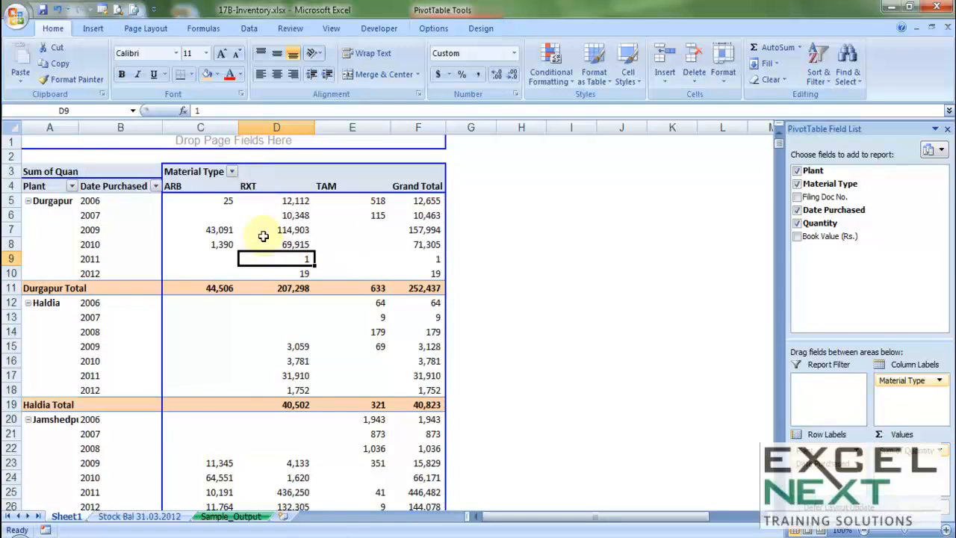
{"action": "left_click", "coordinate": [109, 259]}
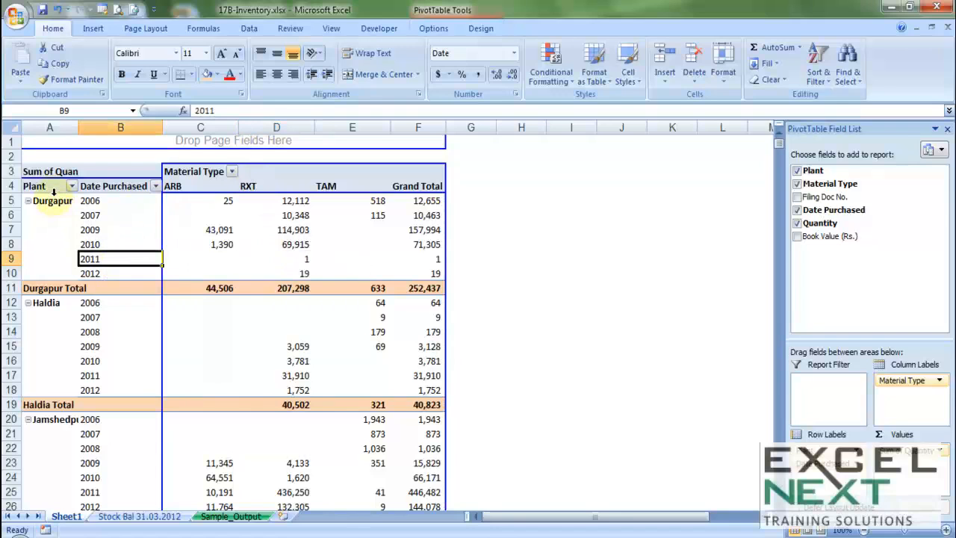
{"action": "scroll", "coordinate": [358, 373], "scroll_direction": "down", "scroll_amount": 1}
{"action": "left_click", "coordinate": [370, 271]}
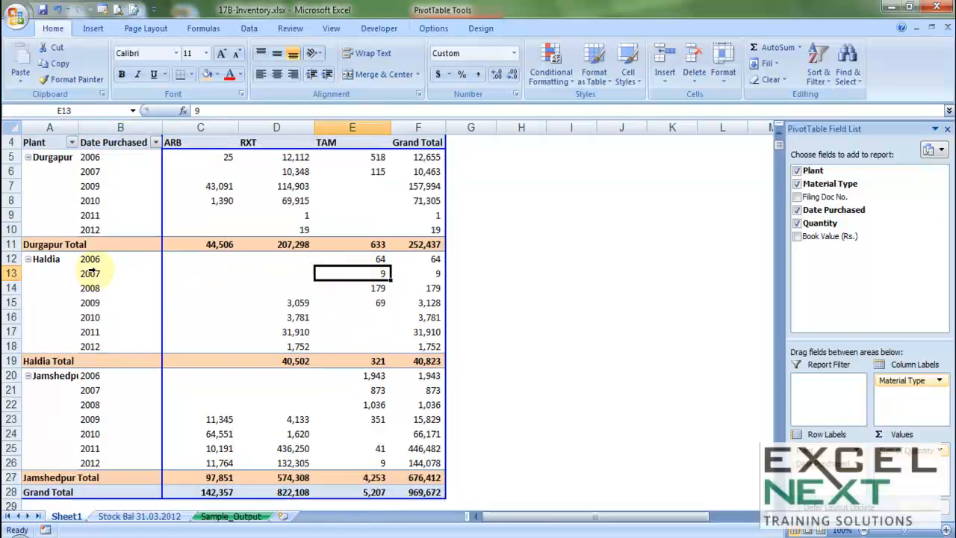
{"action": "scroll", "coordinate": [65, 257], "scroll_direction": "up", "scroll_amount": 1}
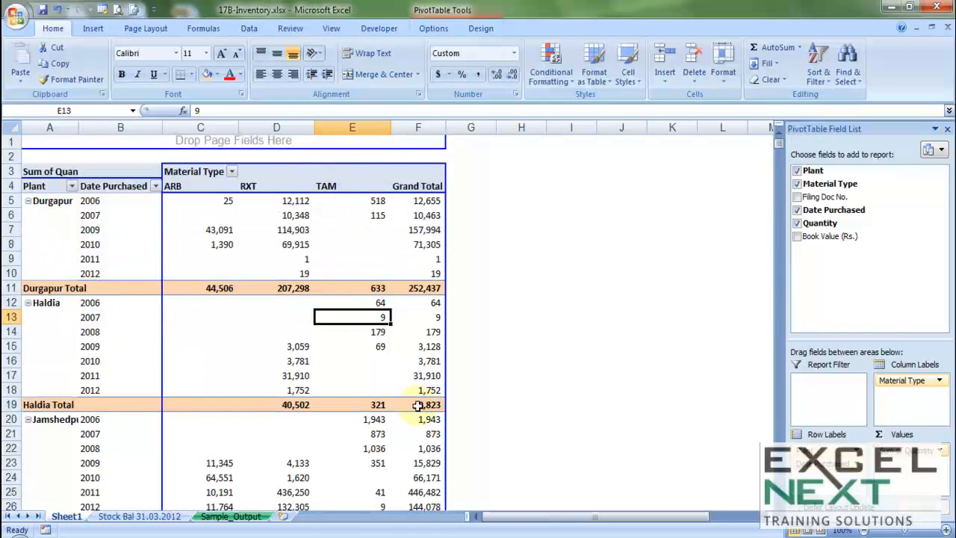
{"action": "mouse_move", "coordinate": [400, 406]}
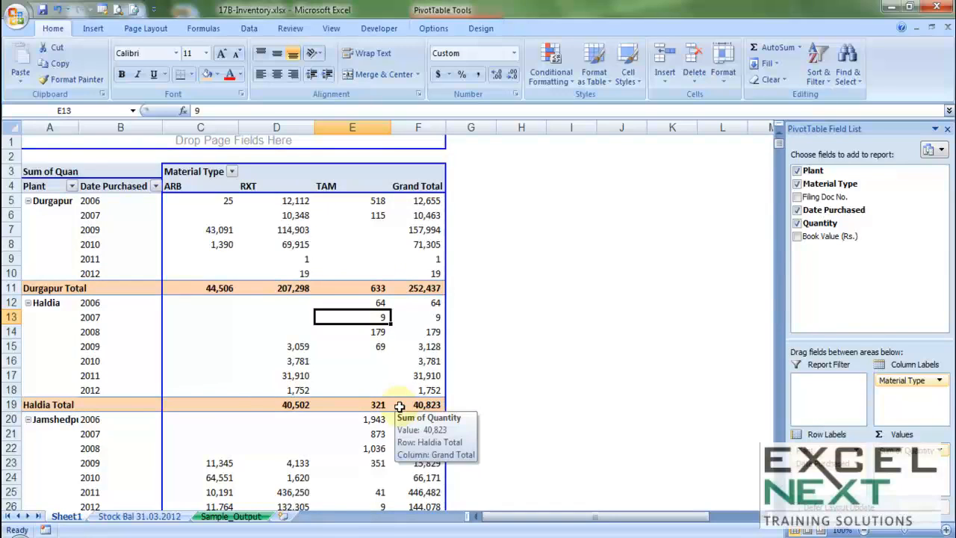
- Examine the third sample report on Sample_Output, the year-wise percentages by material type with a Plant filter
{"action": "left_click", "coordinate": [231, 516]}
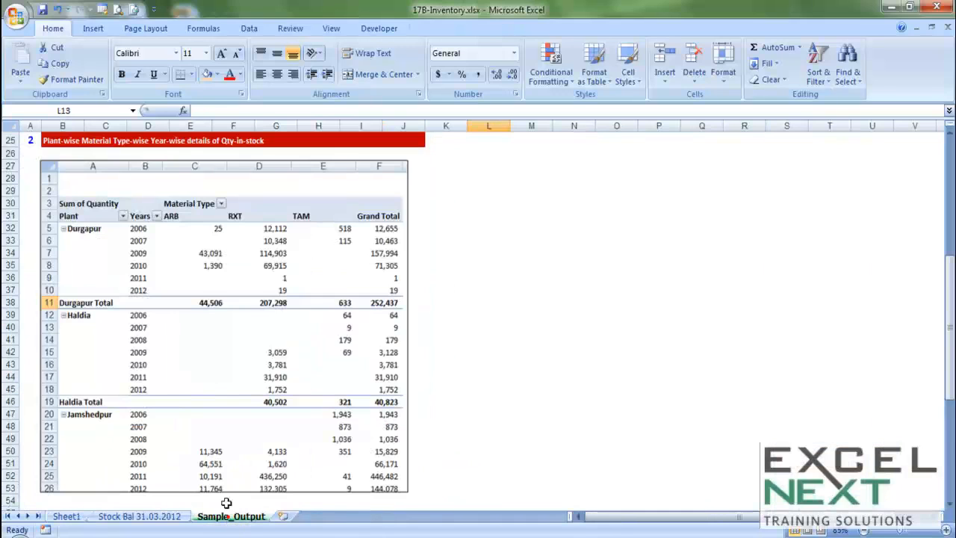
{"action": "scroll", "coordinate": [228, 454], "scroll_direction": "down", "scroll_amount": 10}
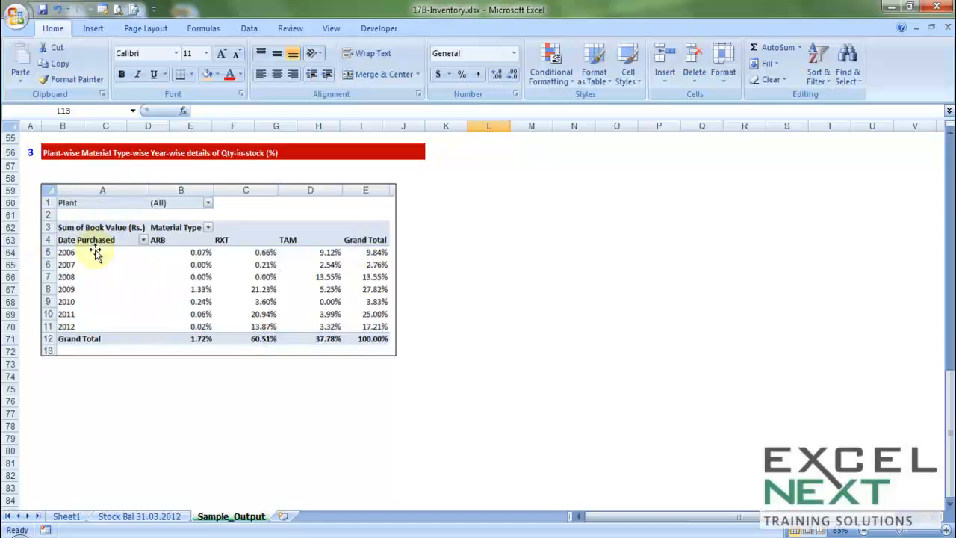
{"action": "left_click", "coordinate": [146, 517]}
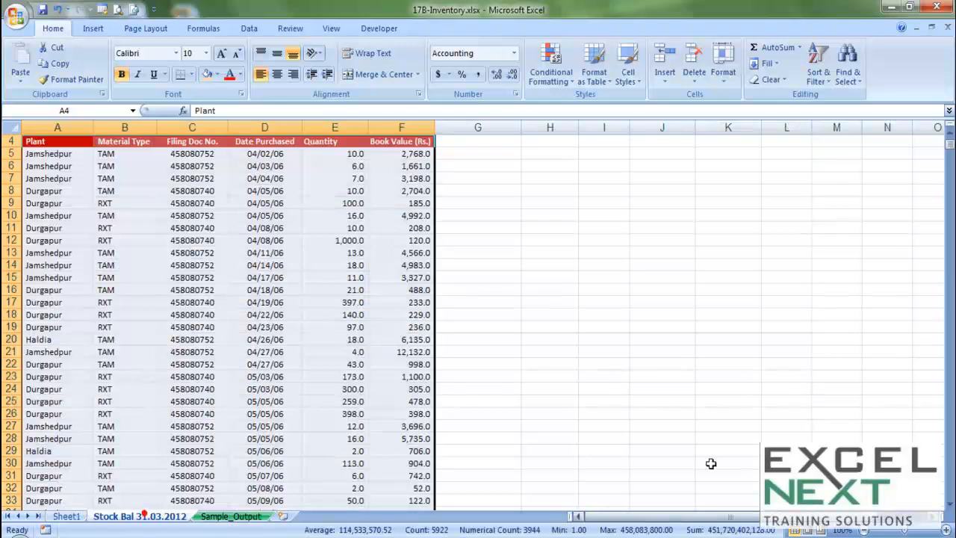
- Remove the Quantity, Date Purchased, Material Type and Plant fields from the PivotTable on Sheet1
{"action": "left_click", "coordinate": [66, 516]}
{"action": "left_click", "coordinate": [249, 306]}
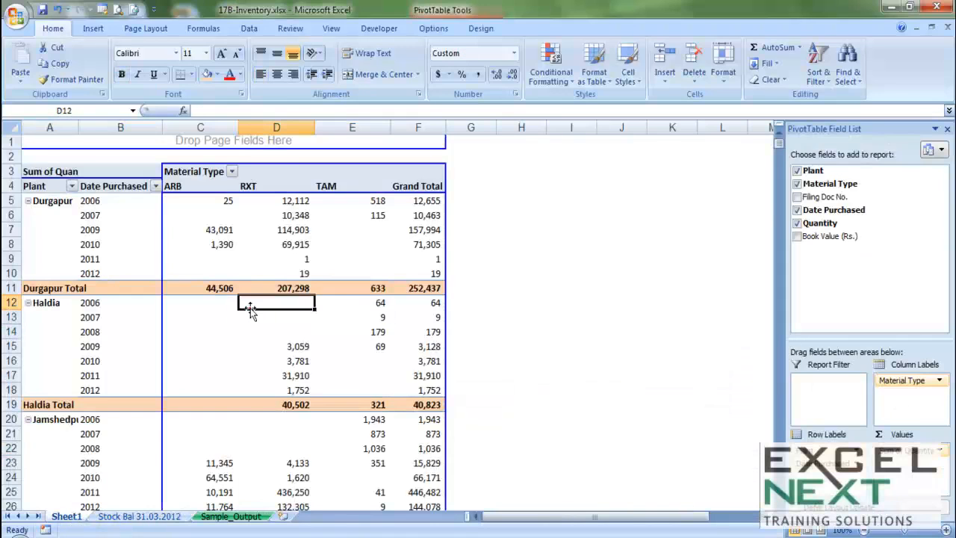
{"action": "left_click", "coordinate": [797, 222]}
{"action": "left_click", "coordinate": [797, 210]}
{"action": "left_click", "coordinate": [797, 184]}
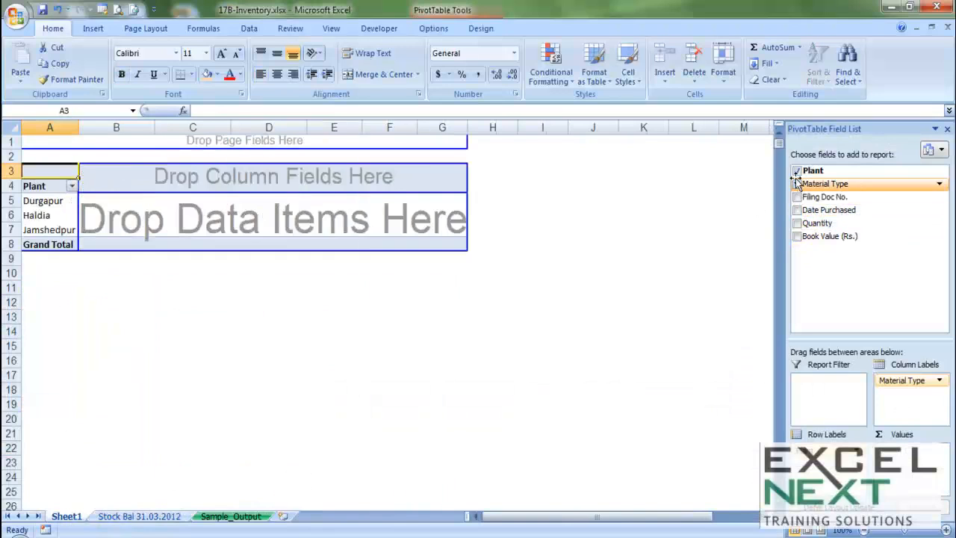
{"action": "left_click", "coordinate": [797, 170]}
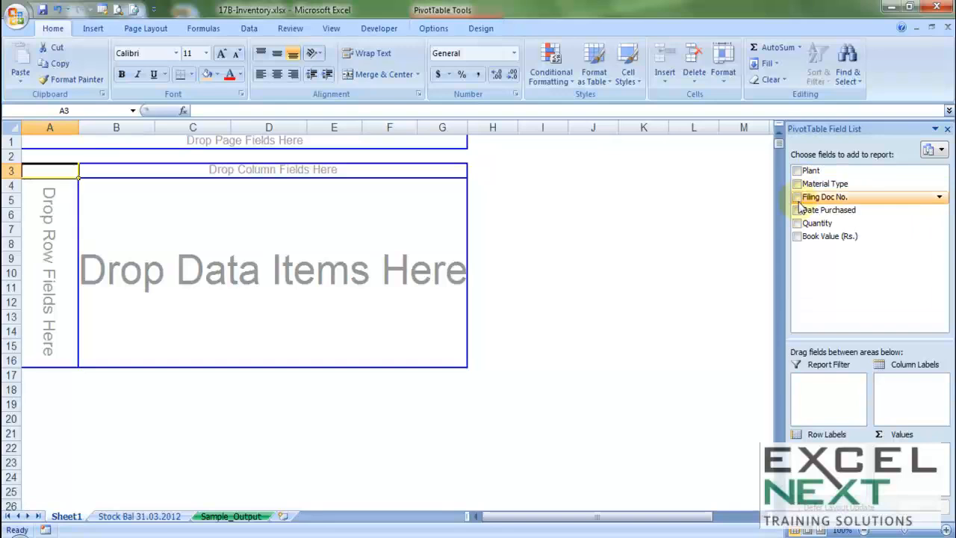
- Lay out the emptied PivotTable with Date Purchased as row field, Material Type as column field and Plant as page field
{"action": "left_click_drag", "start_coordinate": [805, 210], "coordinate": [34, 255]}
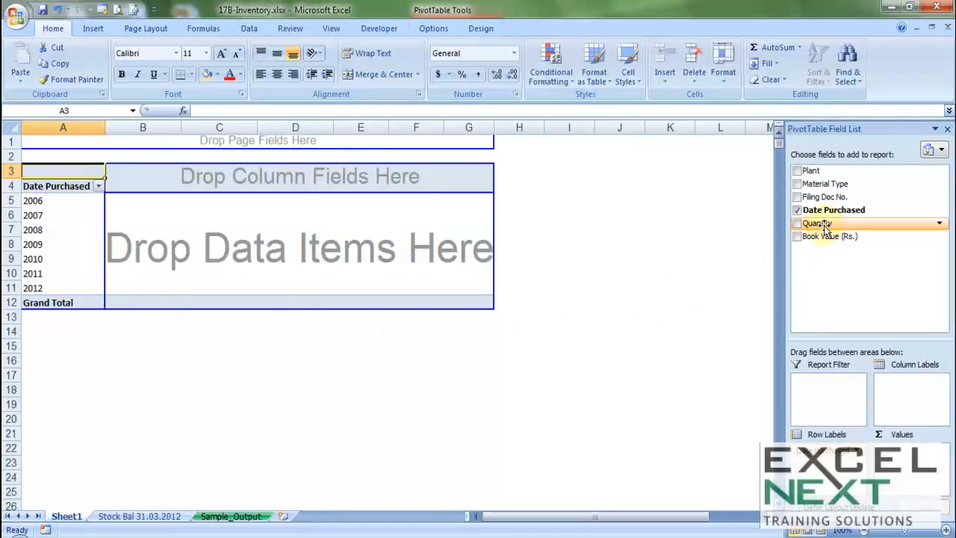
{"action": "left_click_drag", "start_coordinate": [813, 190], "coordinate": [155, 179]}
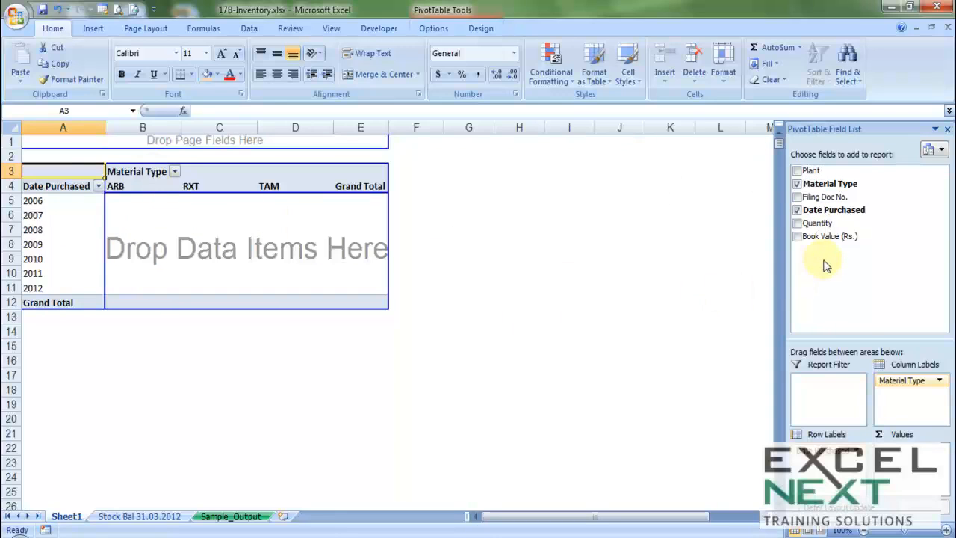
{"action": "left_click_drag", "start_coordinate": [810, 170], "coordinate": [187, 144]}
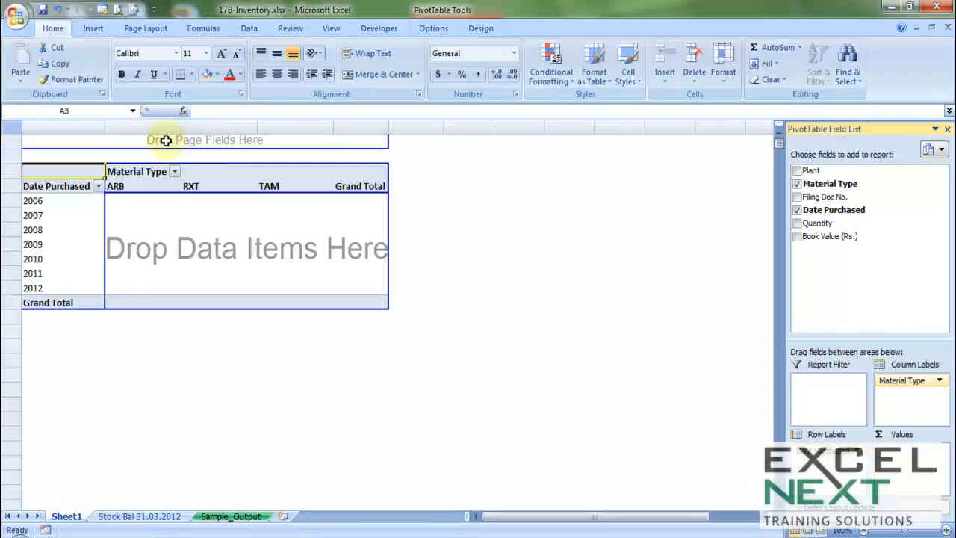
- Look through the plants offered by the Plant report filter and close it without applying a selection
{"action": "left_click", "coordinate": [175, 142]}
{"action": "left_click", "coordinate": [83, 172]}
{"action": "left_click", "coordinate": [75, 183]}
{"action": "left_click", "coordinate": [78, 194]}
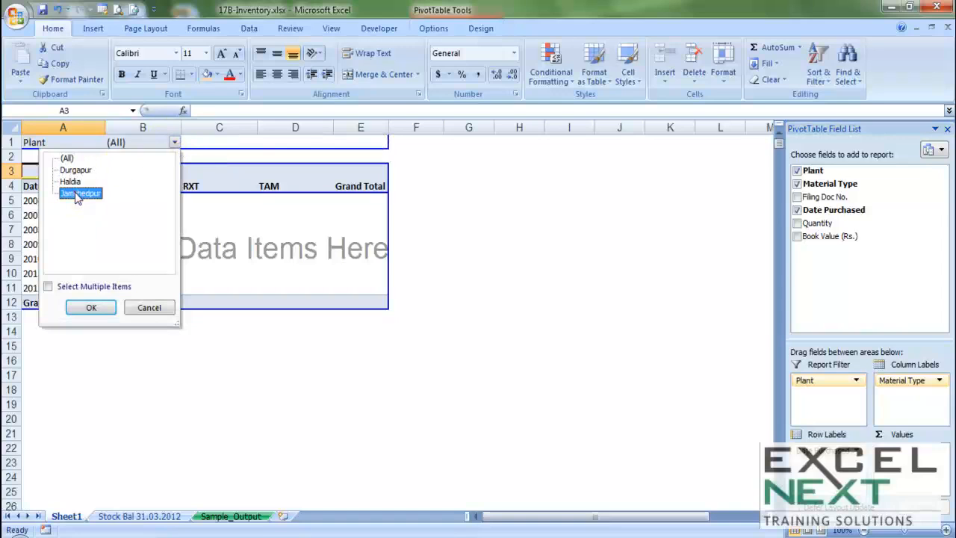
{"action": "key", "text": "Up"}
{"action": "key", "text": "Up"}
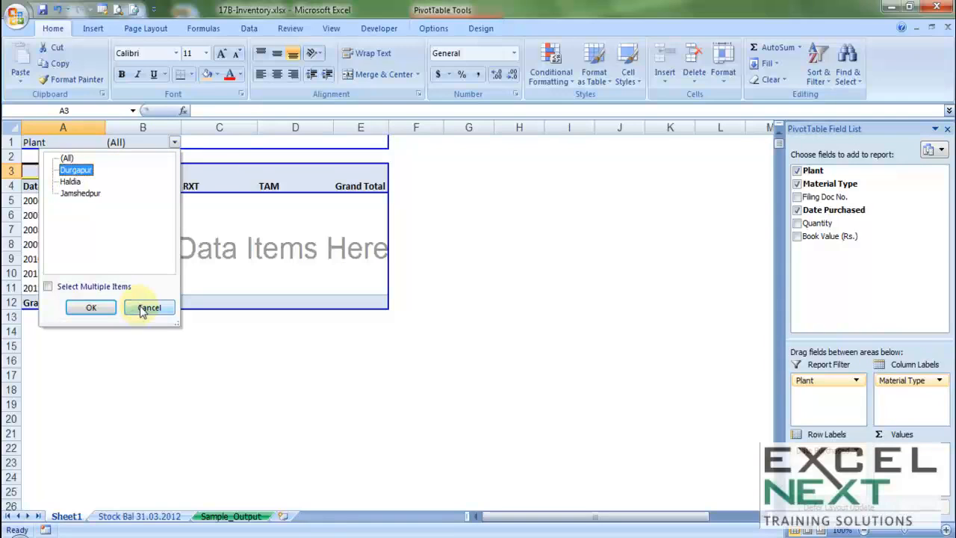
{"action": "left_click", "coordinate": [143, 308]}
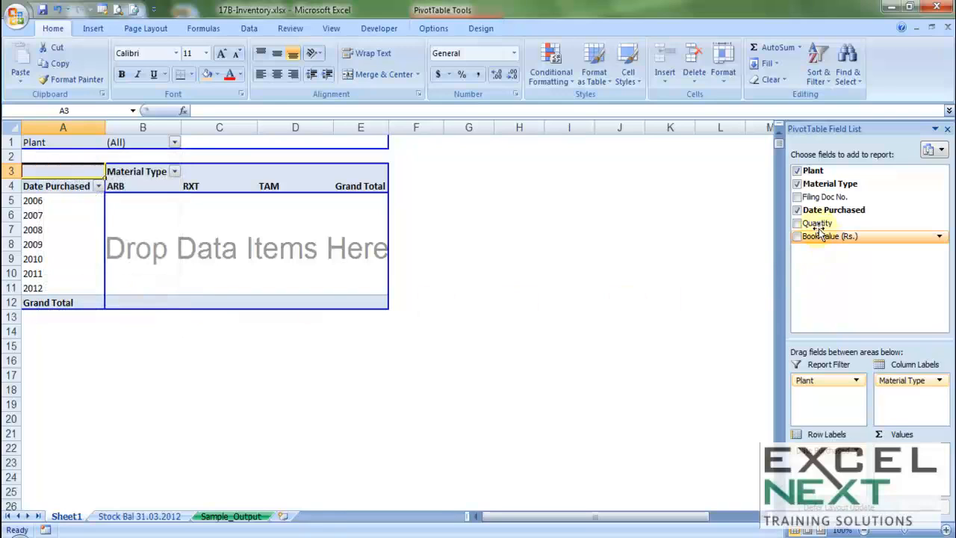
- Add Book Value (Rs.) as the data item and fill its header cell A3 with yellow
{"action": "left_click_drag", "start_coordinate": [814, 238], "coordinate": [248, 228]}
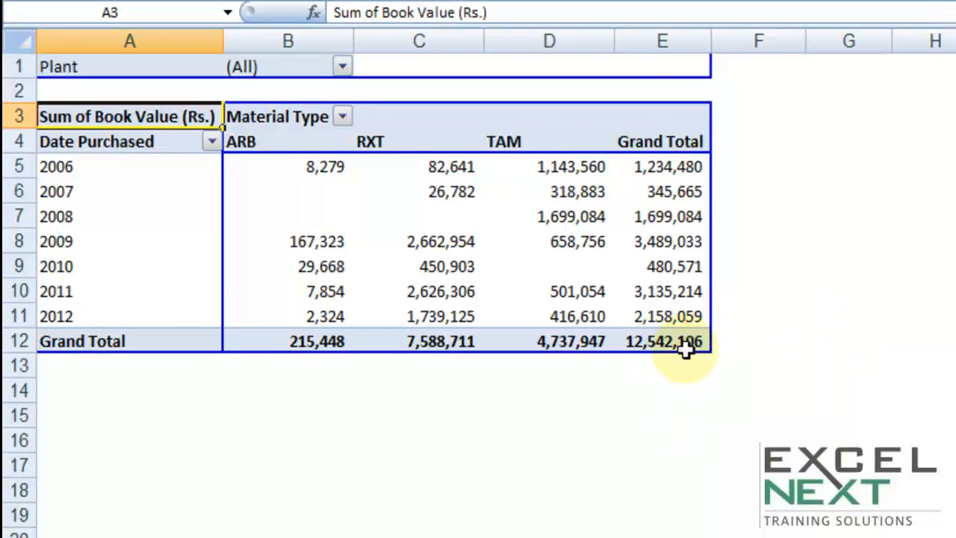
{"action": "mouse_move", "coordinate": [586, 316]}
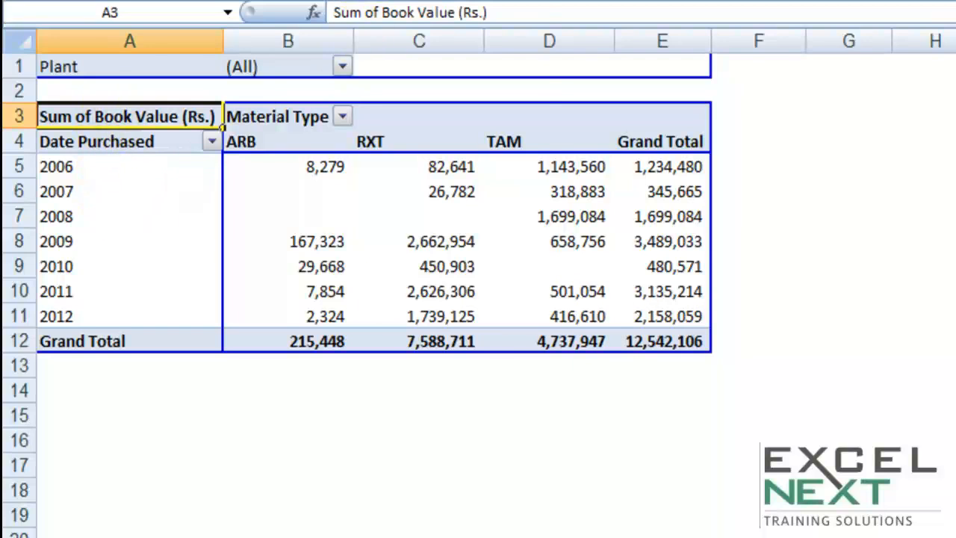
{"action": "left_click", "coordinate": [348, 0]}
{"action": "left_click", "coordinate": [416, 133]}
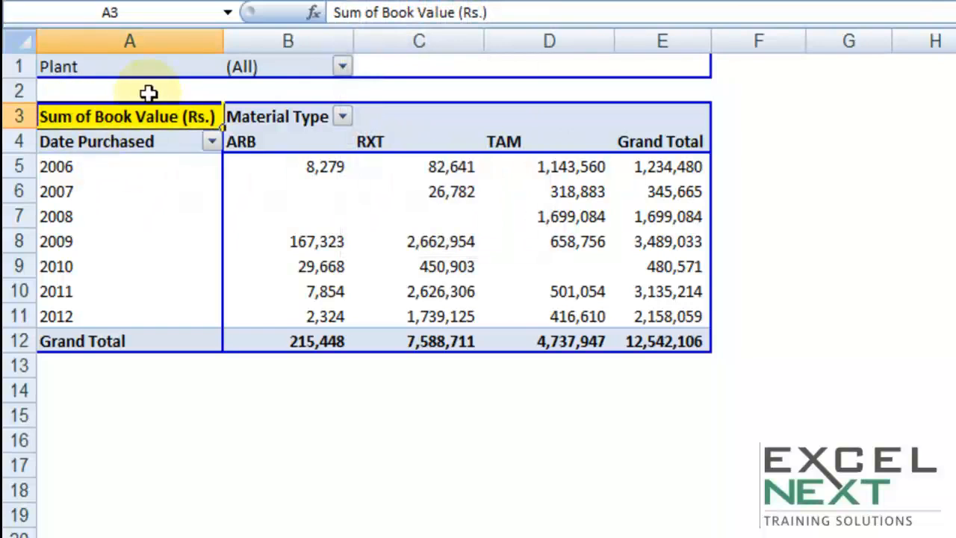
- Show the Sum of Book Value (Rs.) data in the PivotTable as % of total
{"action": "double_click", "coordinate": [127, 121]}
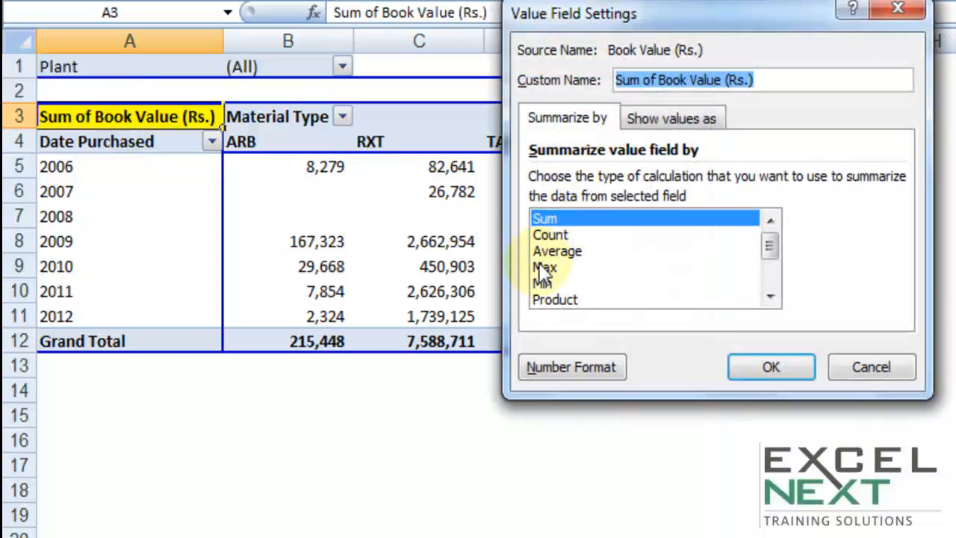
{"action": "left_click", "coordinate": [669, 119]}
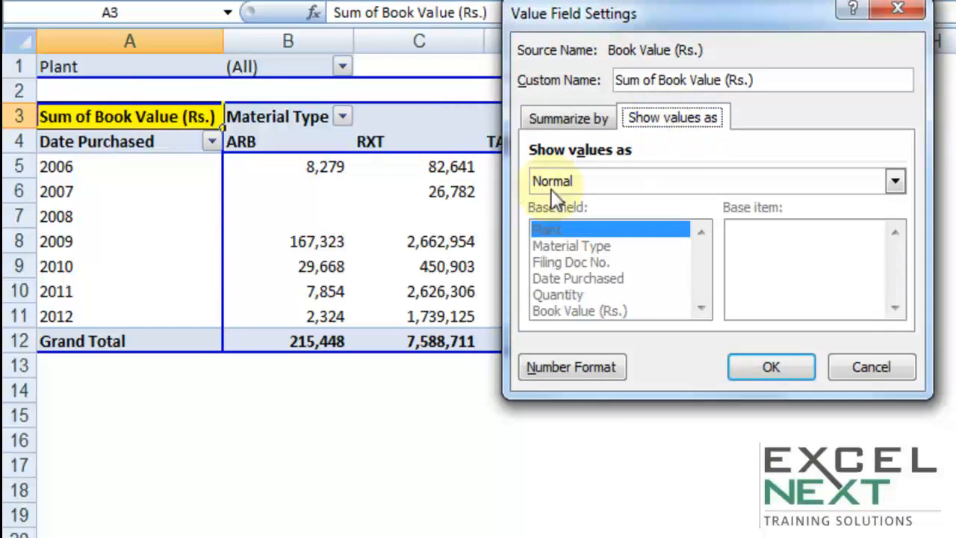
{"action": "left_click", "coordinate": [894, 182]}
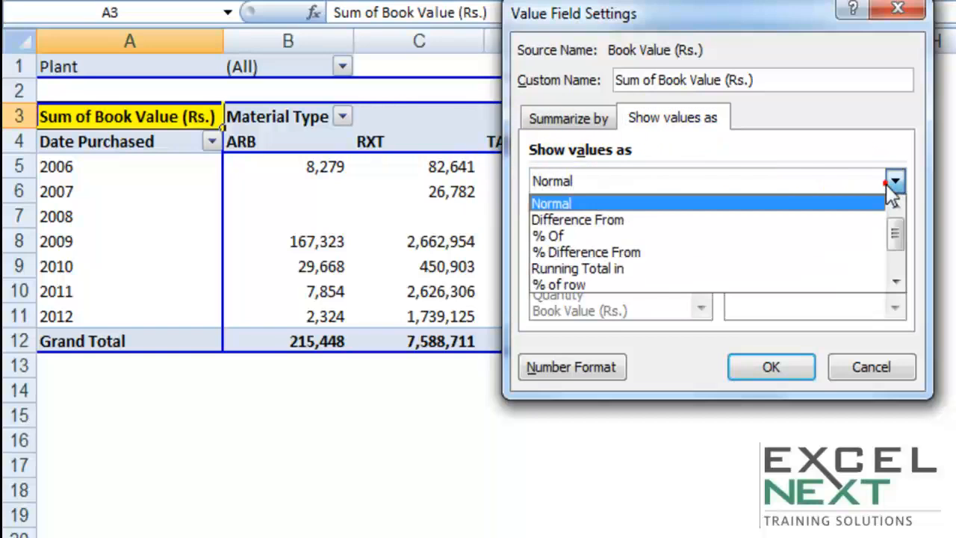
{"action": "left_click_drag", "start_coordinate": [894, 227], "coordinate": [889, 258]}
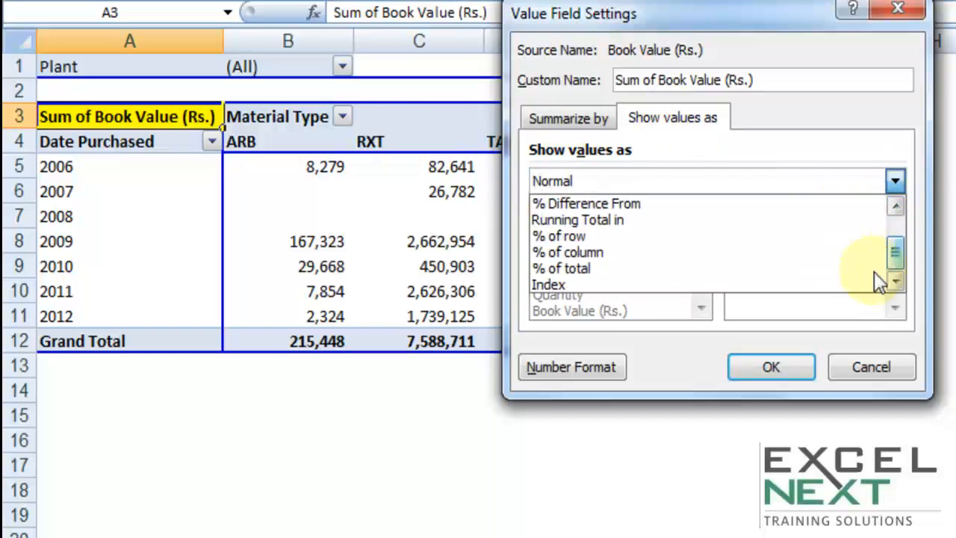
{"action": "left_click", "coordinate": [558, 269]}
{"action": "left_click", "coordinate": [763, 366]}
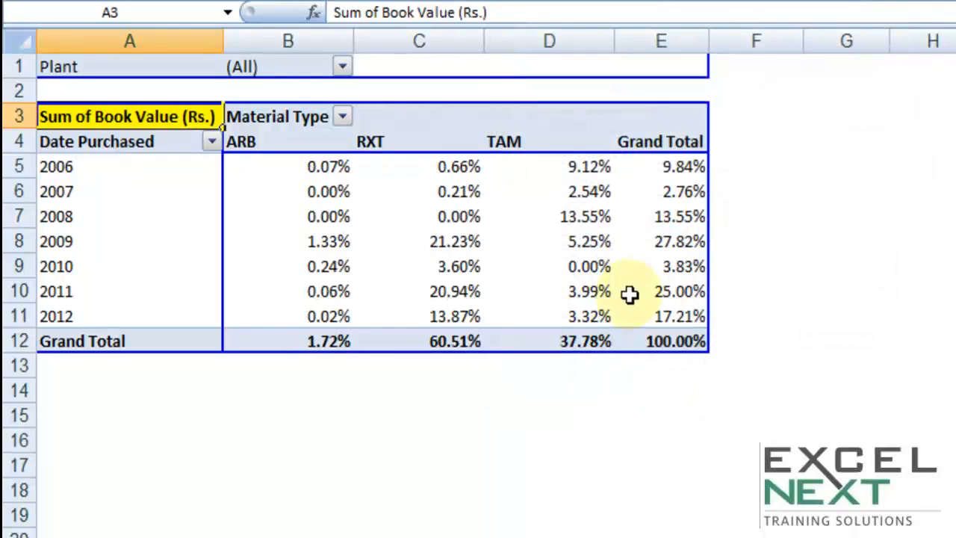
- Change the Sum of Book Value (Rs.) data to show values as % of row
{"action": "double_click", "coordinate": [172, 124]}
{"action": "left_click", "coordinate": [669, 120]}
{"action": "left_click", "coordinate": [894, 180]}
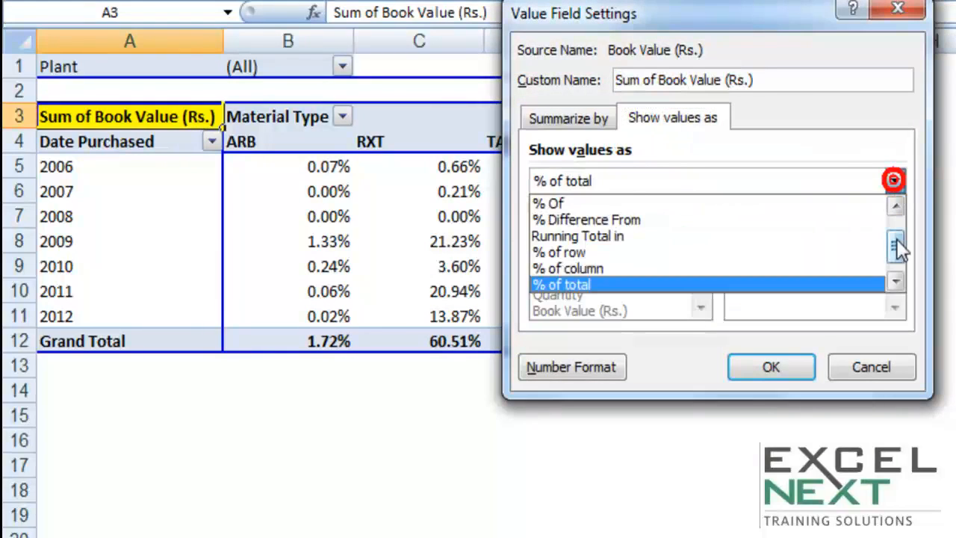
{"action": "left_click_drag", "start_coordinate": [896, 239], "coordinate": [897, 256]}
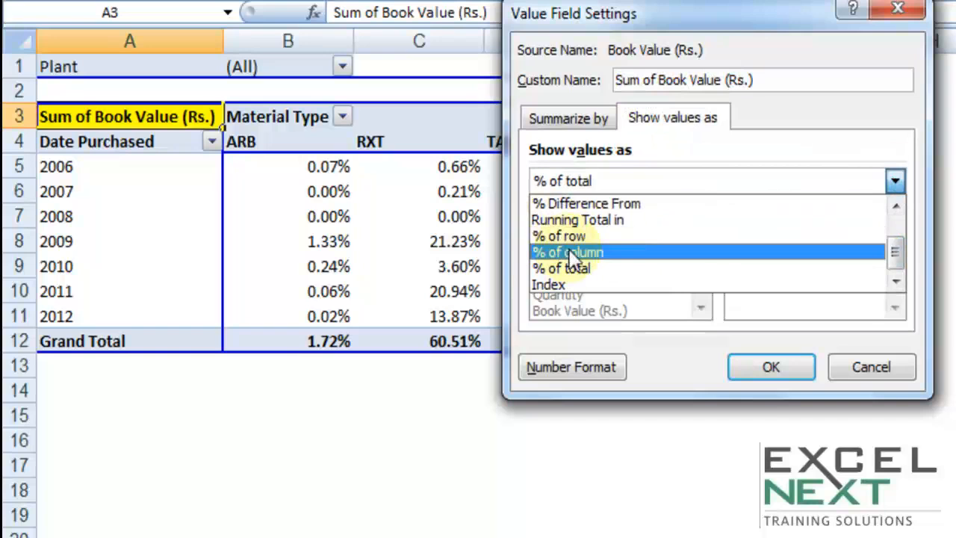
{"action": "left_click", "coordinate": [566, 236]}
{"action": "left_click", "coordinate": [742, 363]}
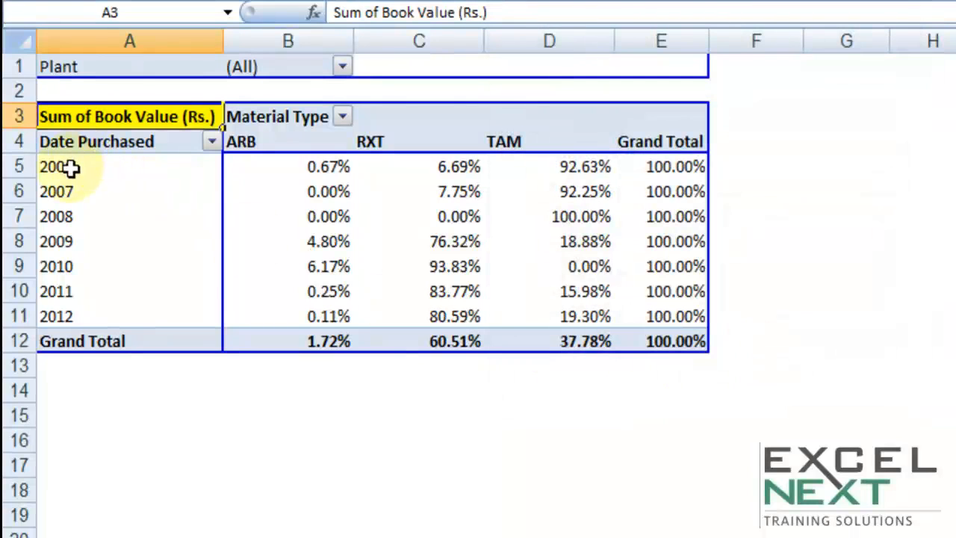
- Examine the row percentages by material type, checking the 2006 grand total, TAM for 2008 and RXT for 2009
{"action": "left_click", "coordinate": [649, 169]}
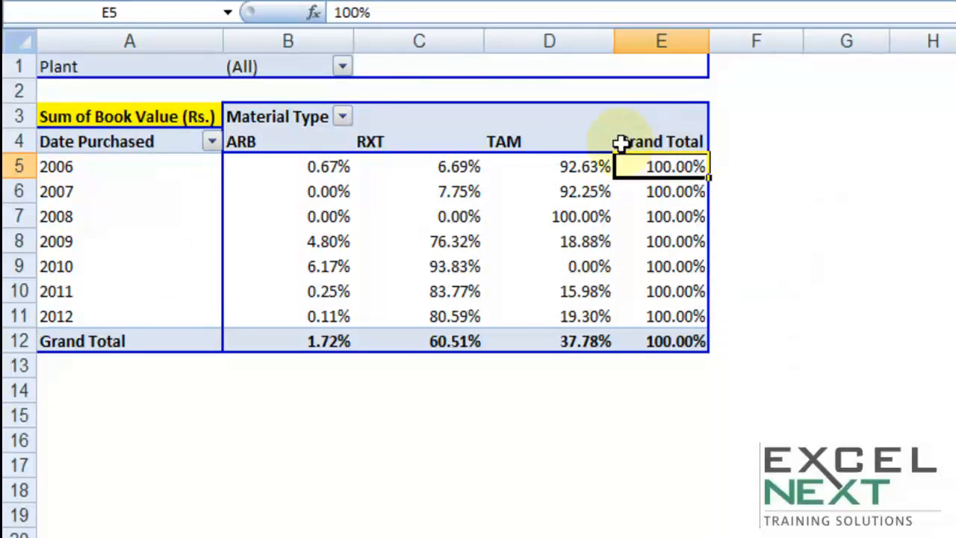
{"action": "mouse_move", "coordinate": [653, 169]}
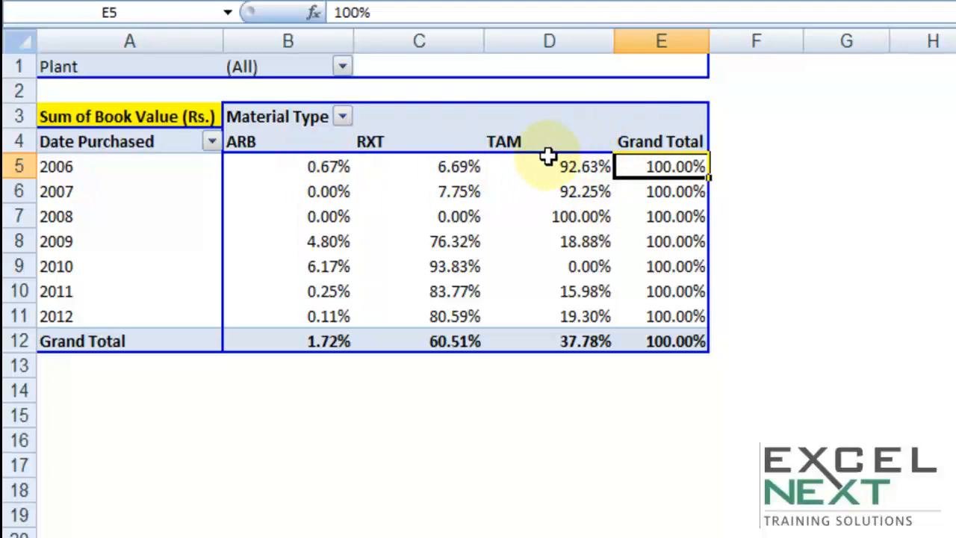
{"action": "mouse_move", "coordinate": [589, 164]}
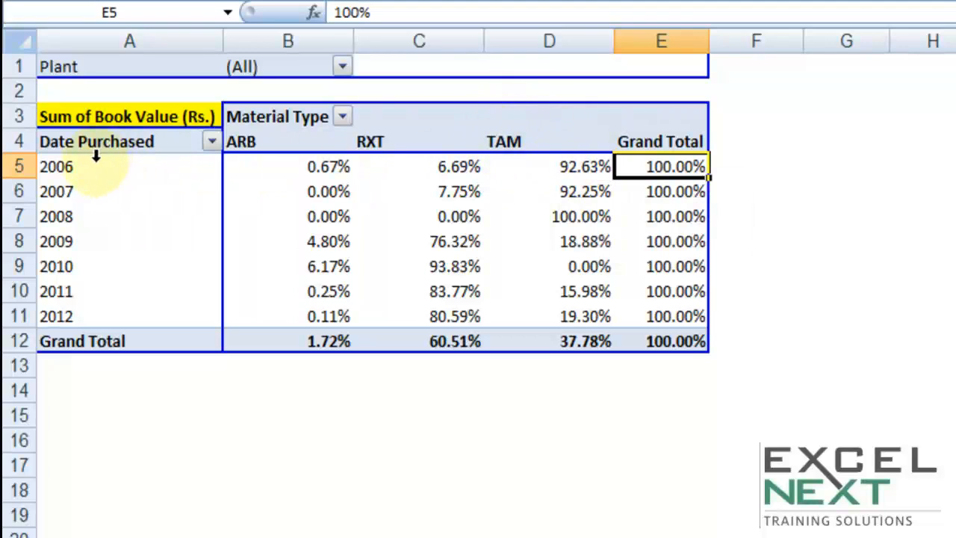
{"action": "left_click", "coordinate": [602, 223]}
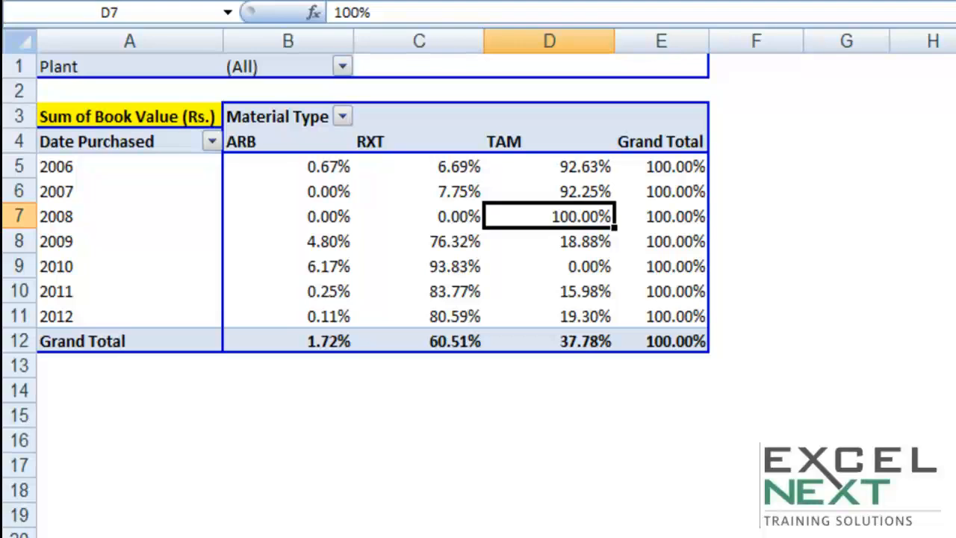
{"action": "left_click", "coordinate": [405, 249]}
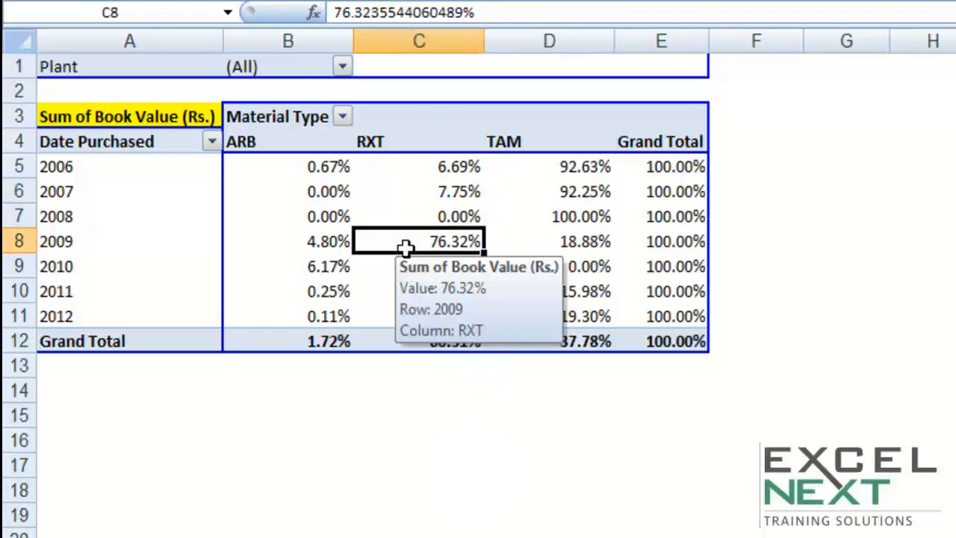